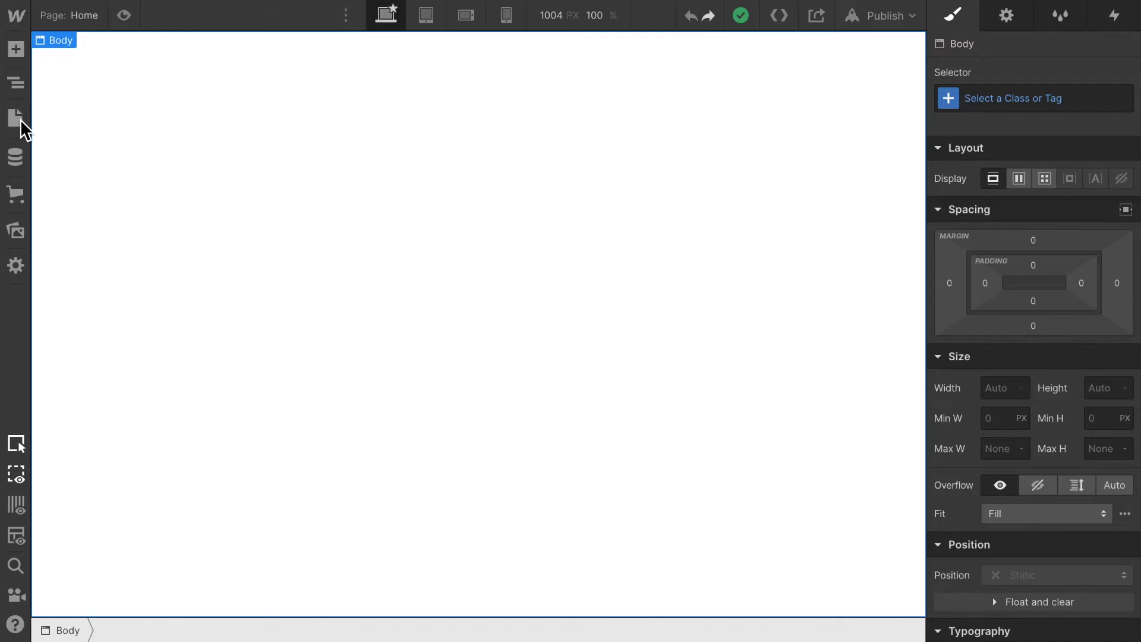
- Create a new page named 'Style Guide' and select its empty Body
{"action": "scroll", "coordinate": [1091, 324], "scroll_direction": "down", "scroll_amount": 4}
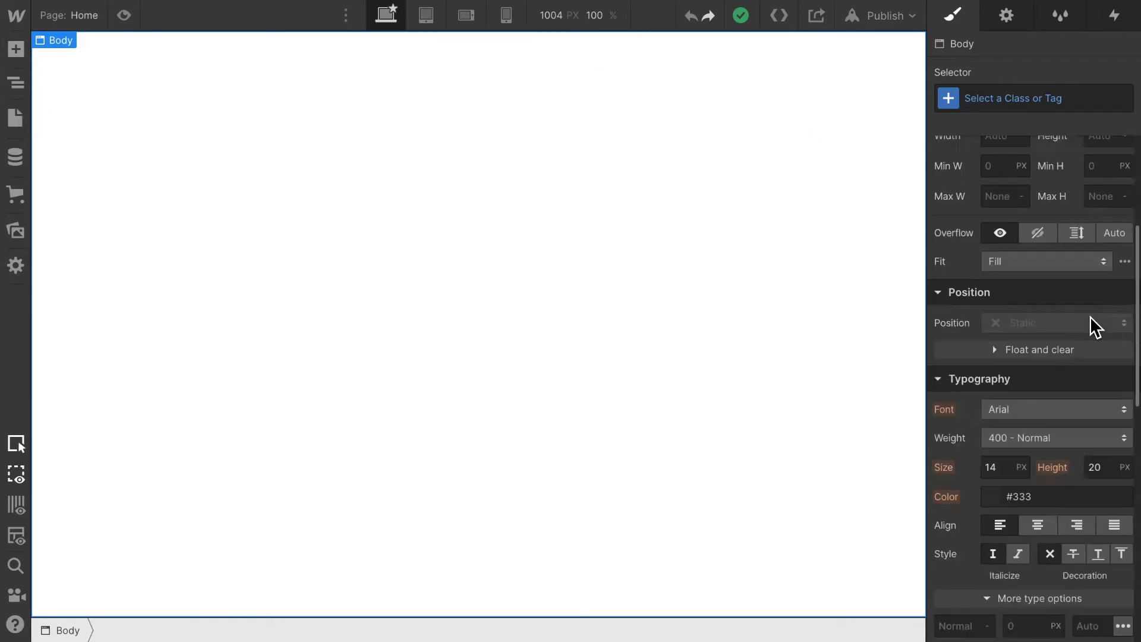
{"action": "scroll", "coordinate": [1091, 324], "scroll_direction": "down", "scroll_amount": 2}
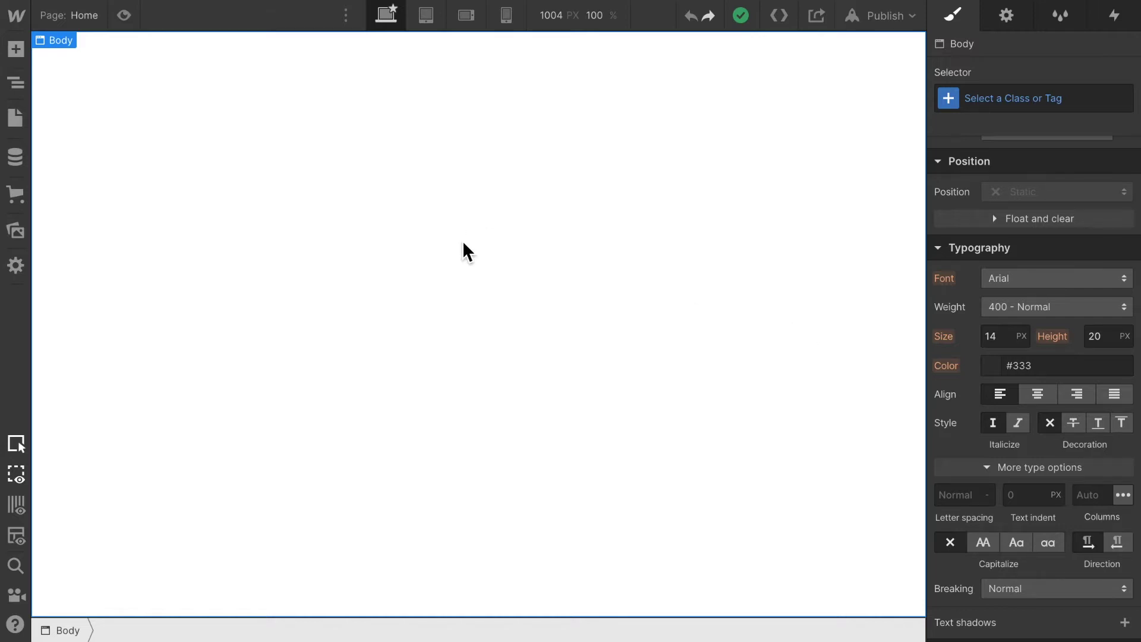
{"action": "scroll", "coordinate": [1096, 300], "scroll_direction": "up", "scroll_amount": 6}
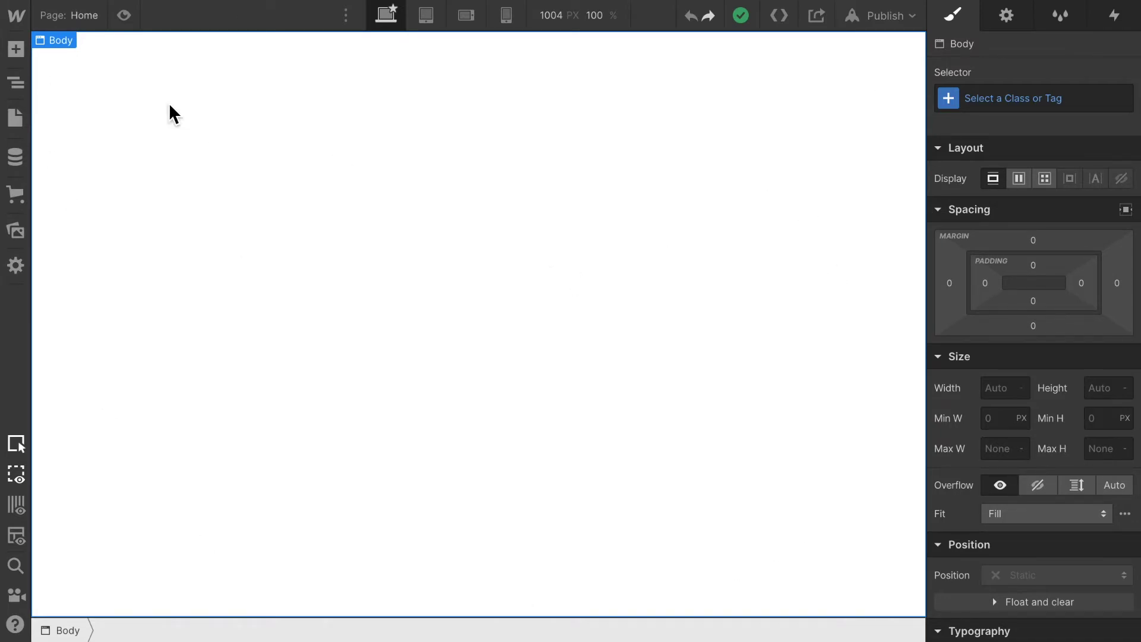
{"action": "left_click", "coordinate": [16, 119]}
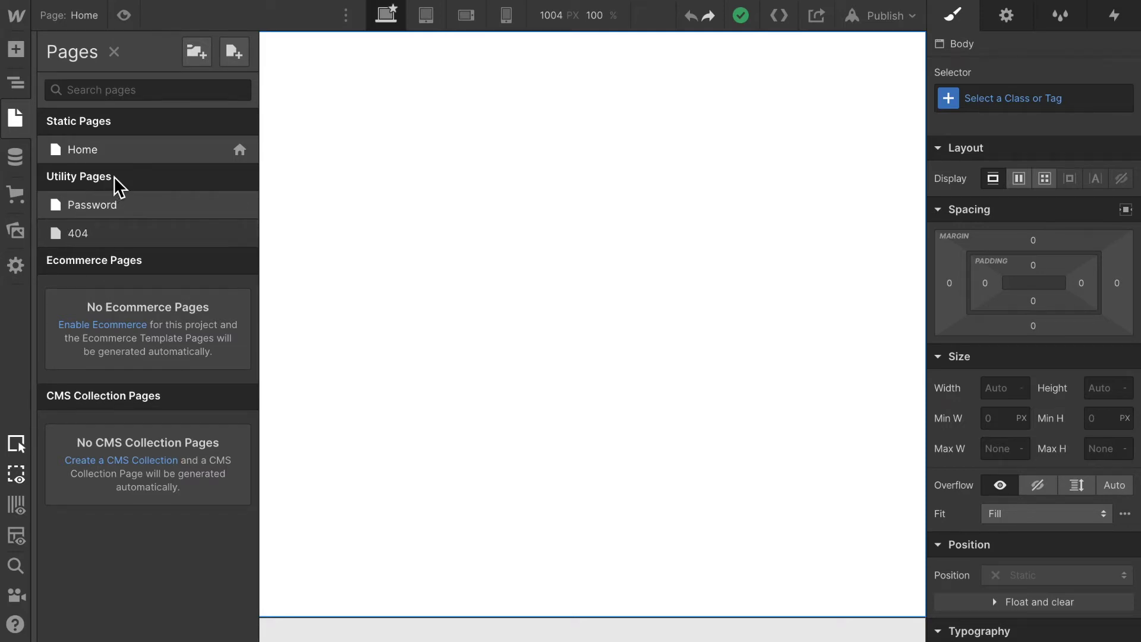
{"action": "left_click", "coordinate": [236, 60]}
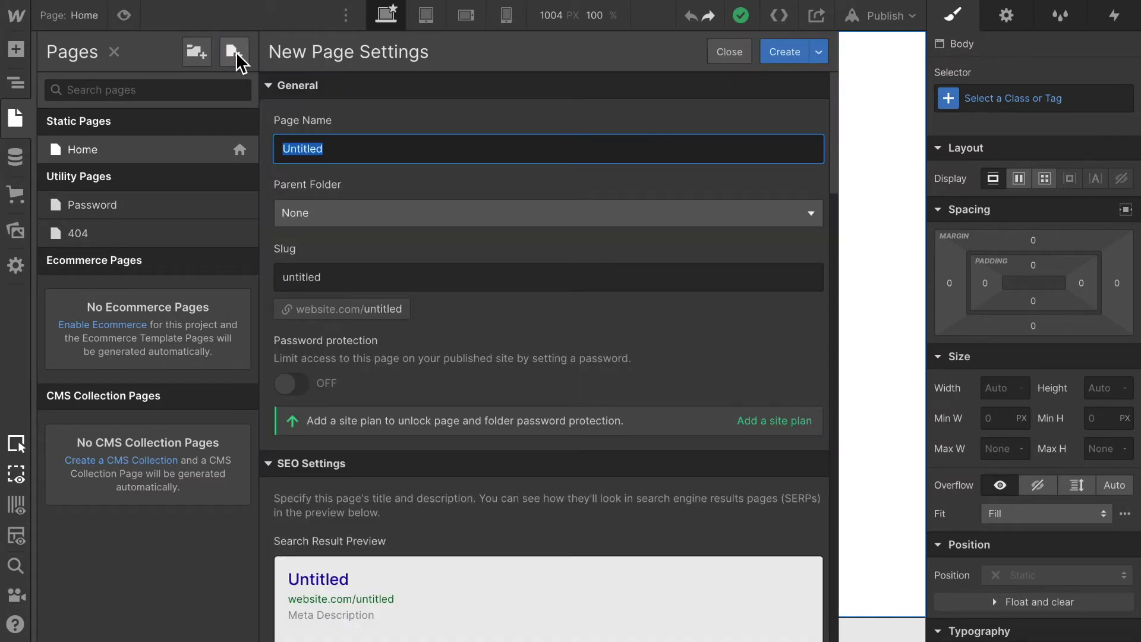
{"action": "type", "text": "St"}
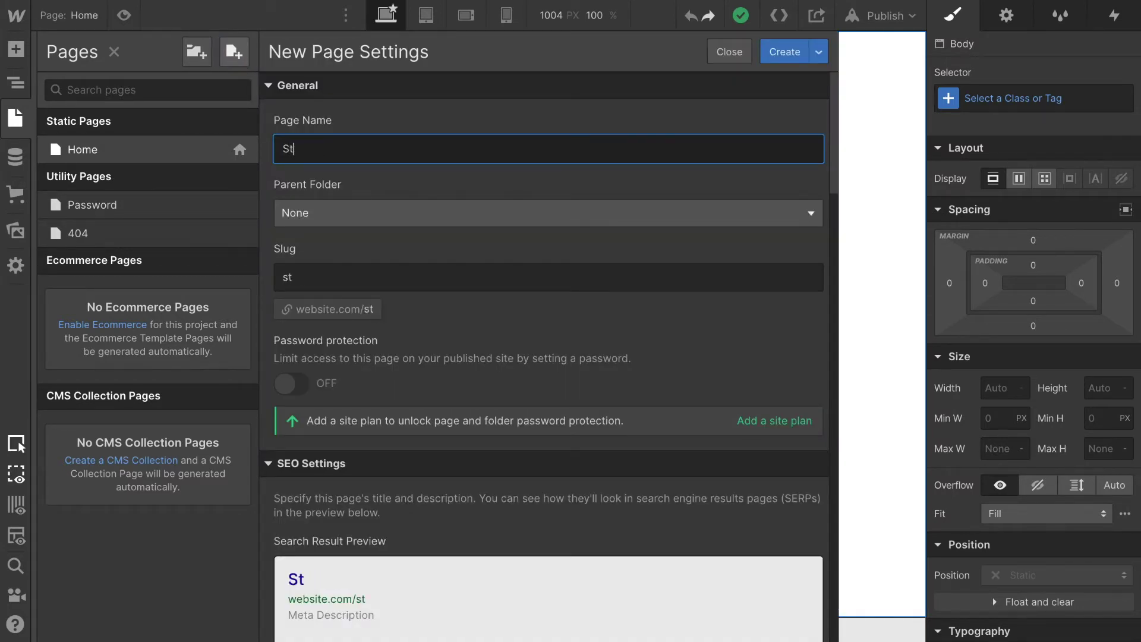
{"action": "type", "text": "yle "}
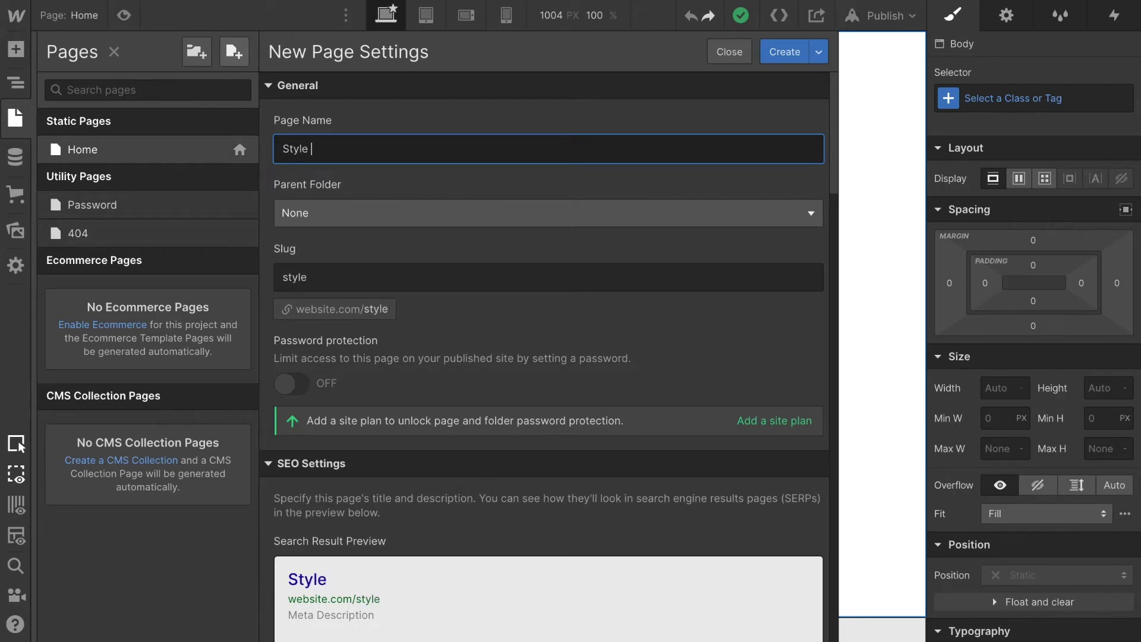
{"action": "type", "text": "Guide"}
{"action": "left_click", "coordinate": [421, 384]}
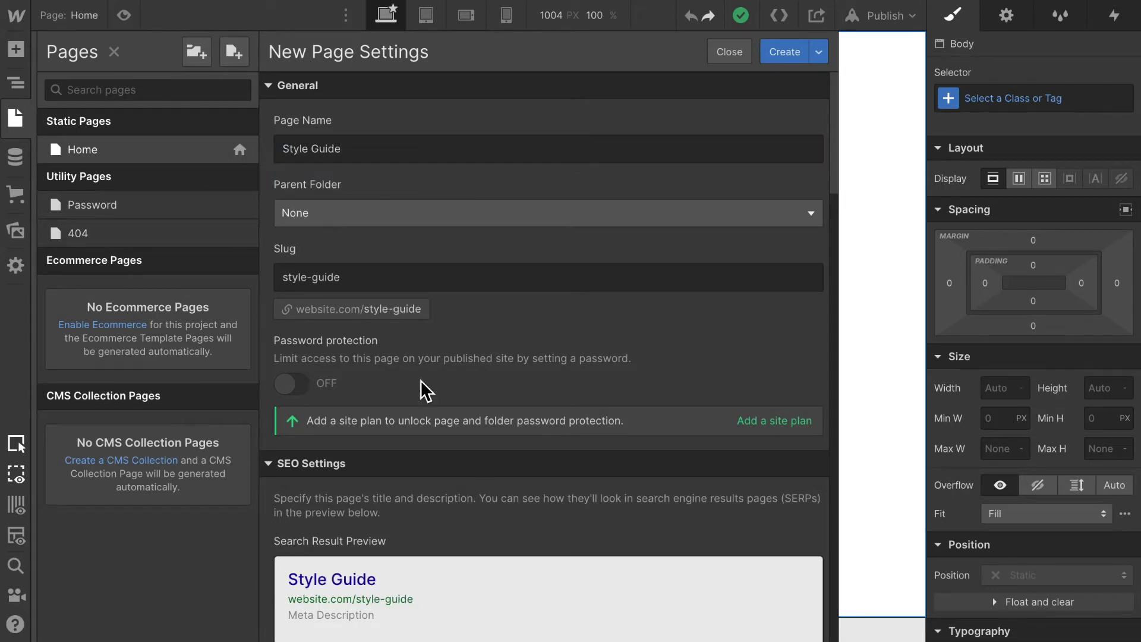
{"action": "left_click", "coordinate": [785, 53]}
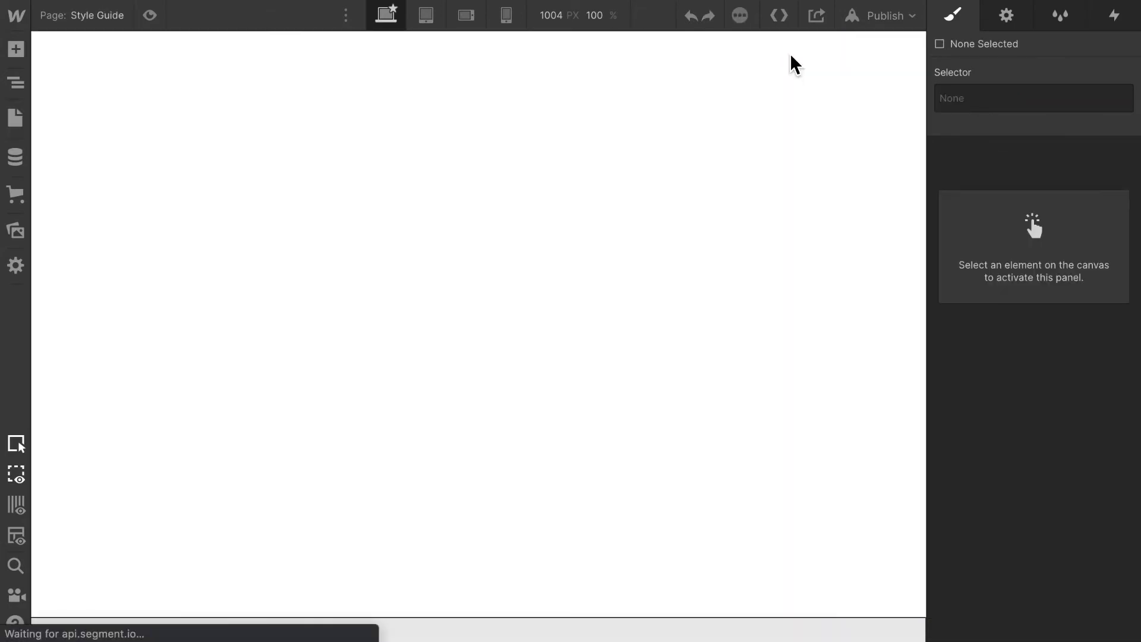
{"action": "left_click", "coordinate": [219, 147]}
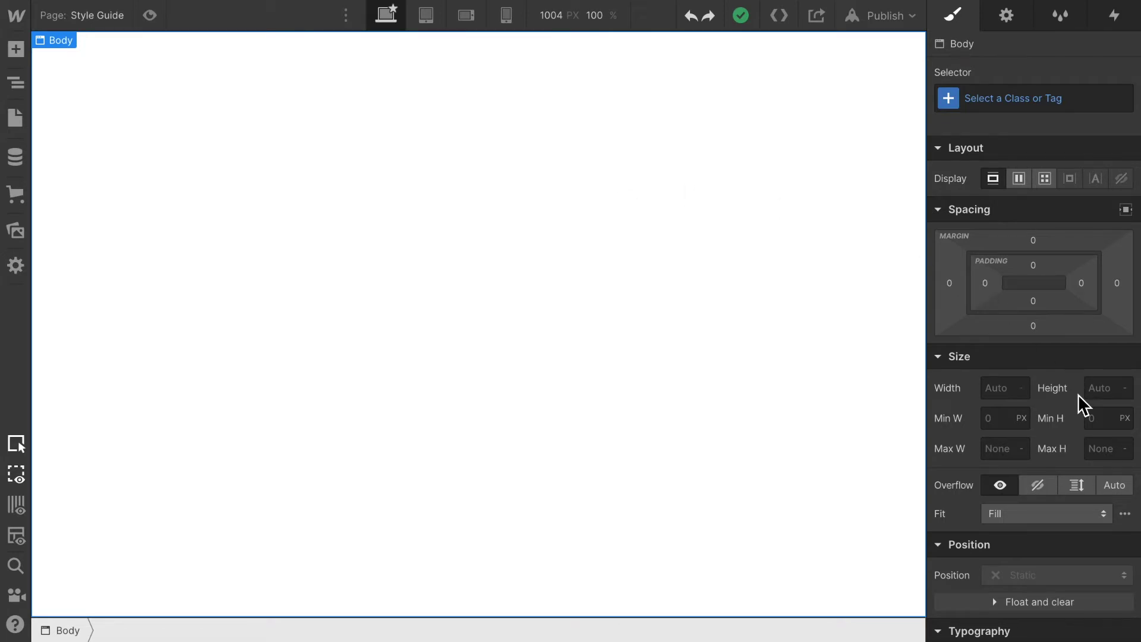
{"action": "scroll", "coordinate": [1078, 398], "scroll_direction": "down", "scroll_amount": 6}
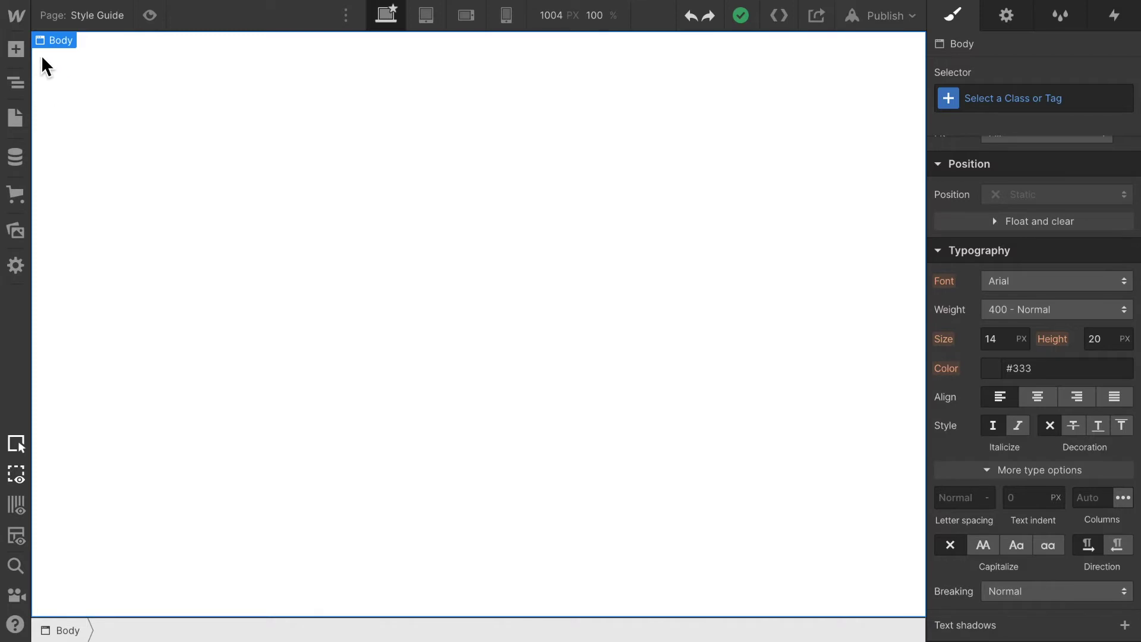
{"action": "left_click", "coordinate": [16, 83]}
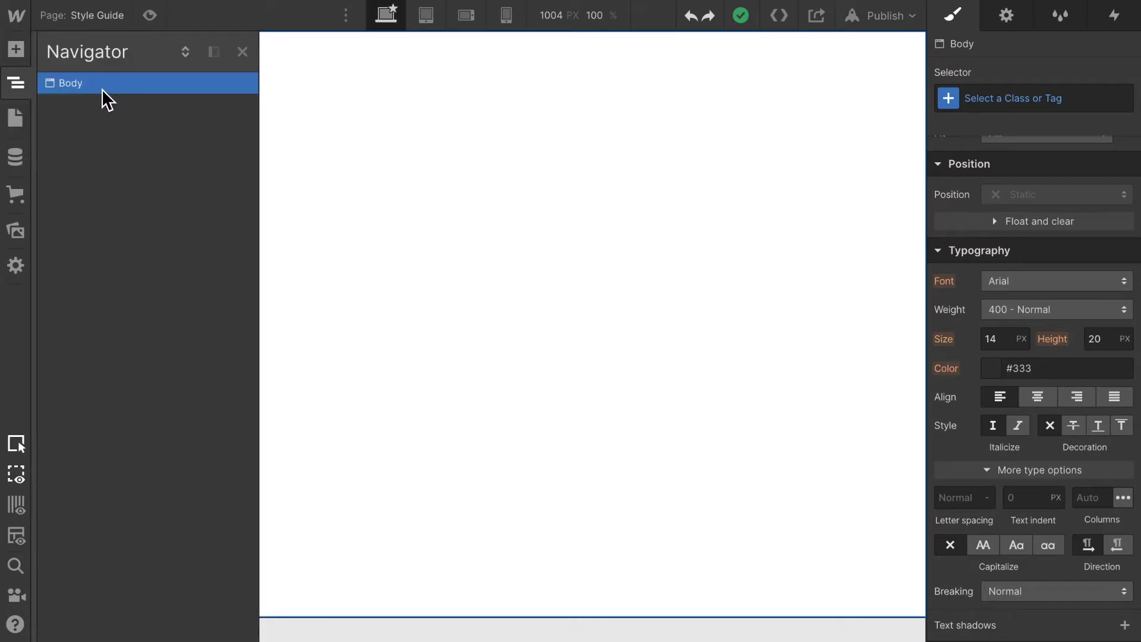
{"action": "left_click", "coordinate": [243, 54]}
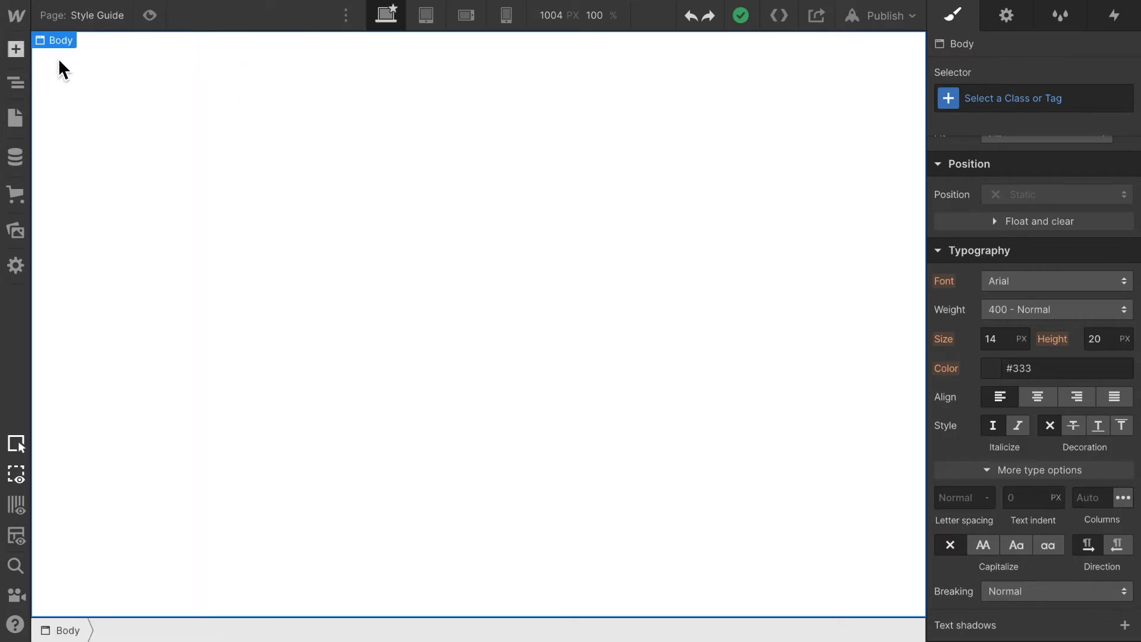
- Set the Body (All Pages) tag to the Roboto font with black #000000 text
{"action": "left_click", "coordinate": [1002, 107]}
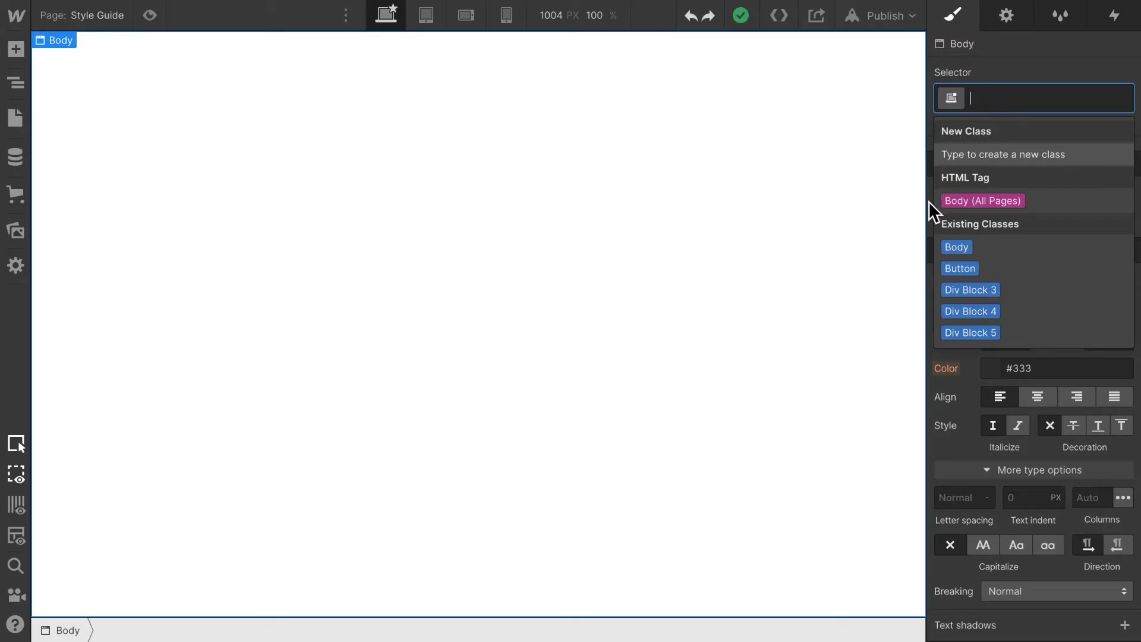
{"action": "left_click", "coordinate": [1015, 206]}
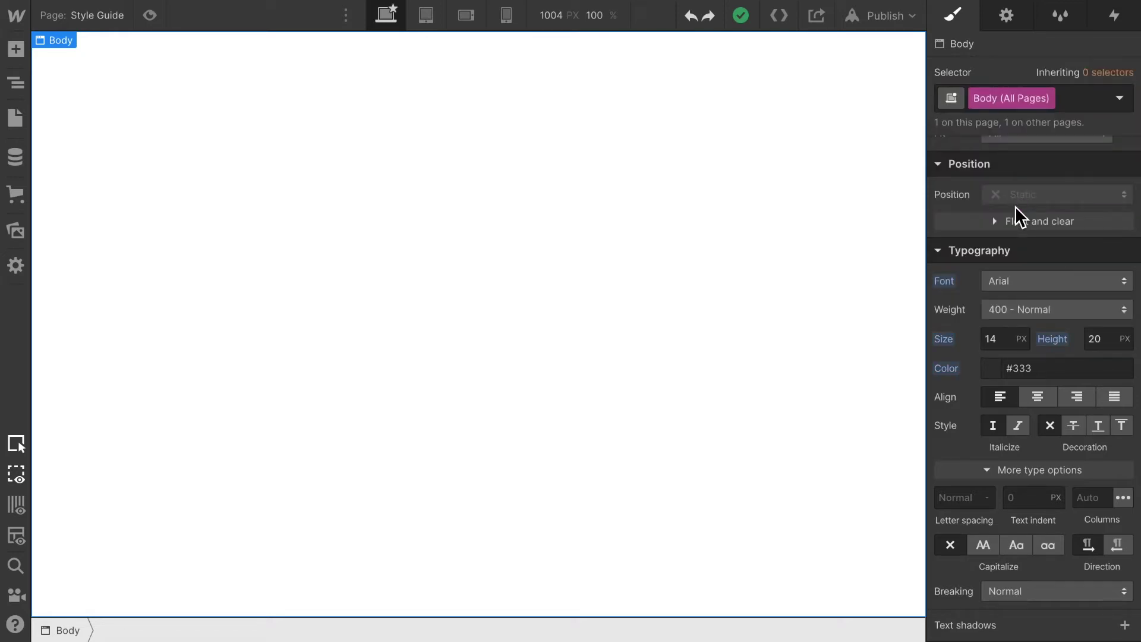
{"action": "left_click", "coordinate": [1038, 285]}
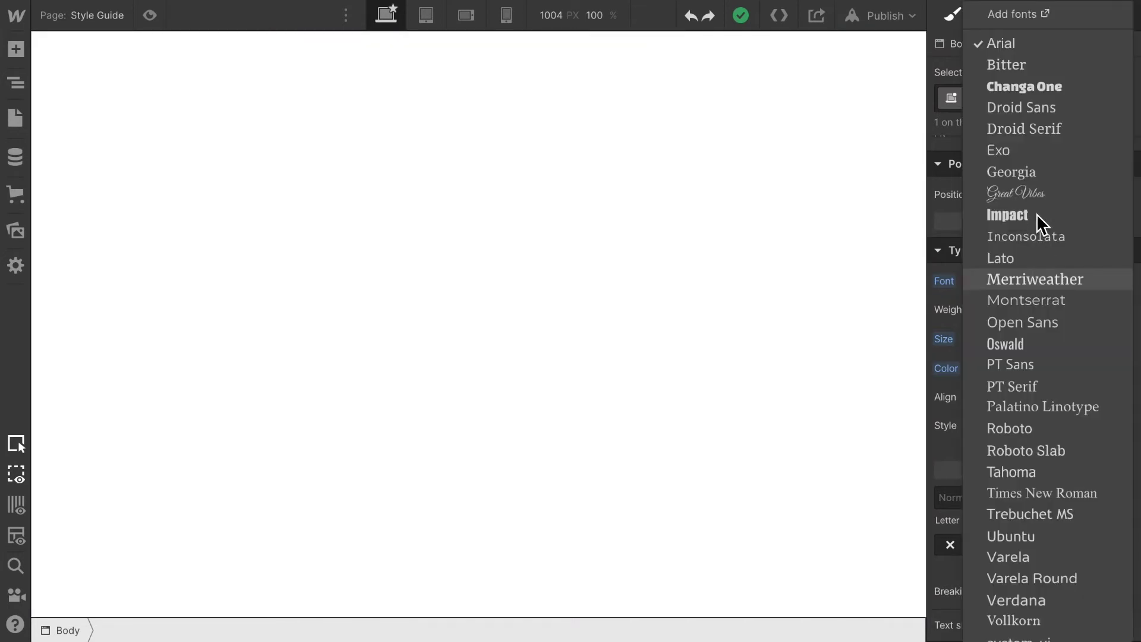
{"action": "left_click", "coordinate": [1043, 429]}
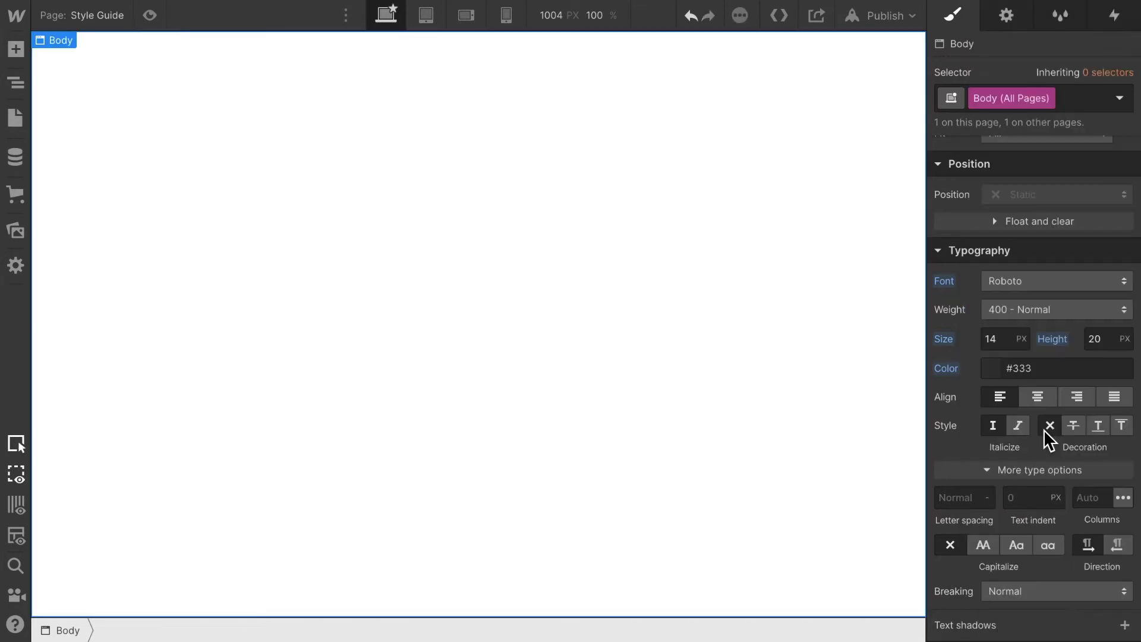
{"action": "left_click", "coordinate": [990, 373]}
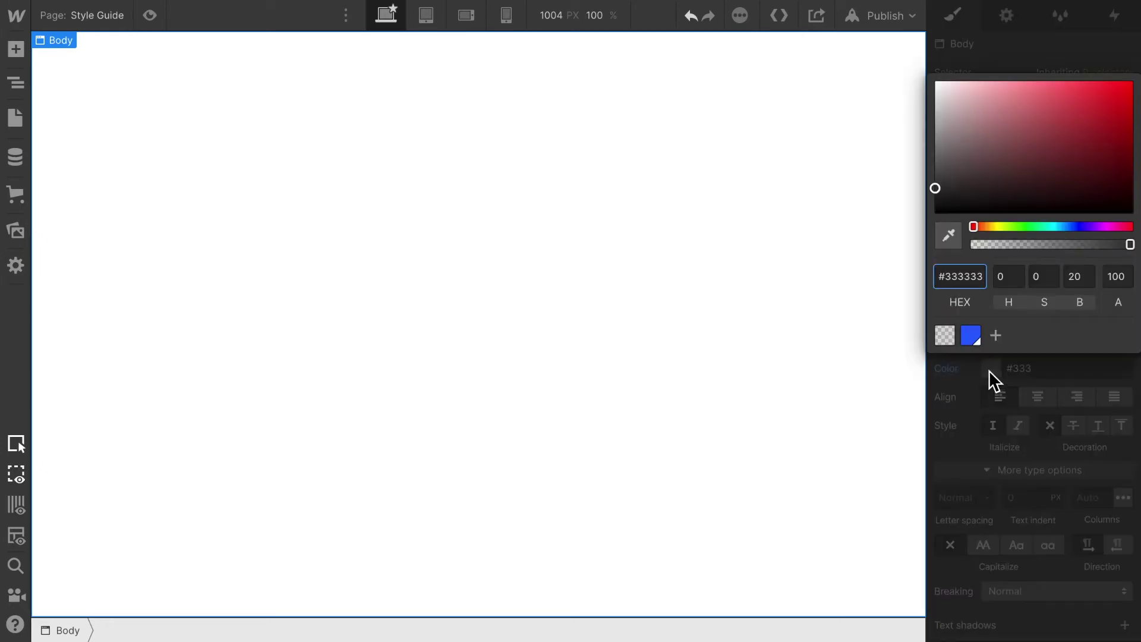
{"action": "left_click_drag", "start_coordinate": [941, 191], "coordinate": [942, 224]}
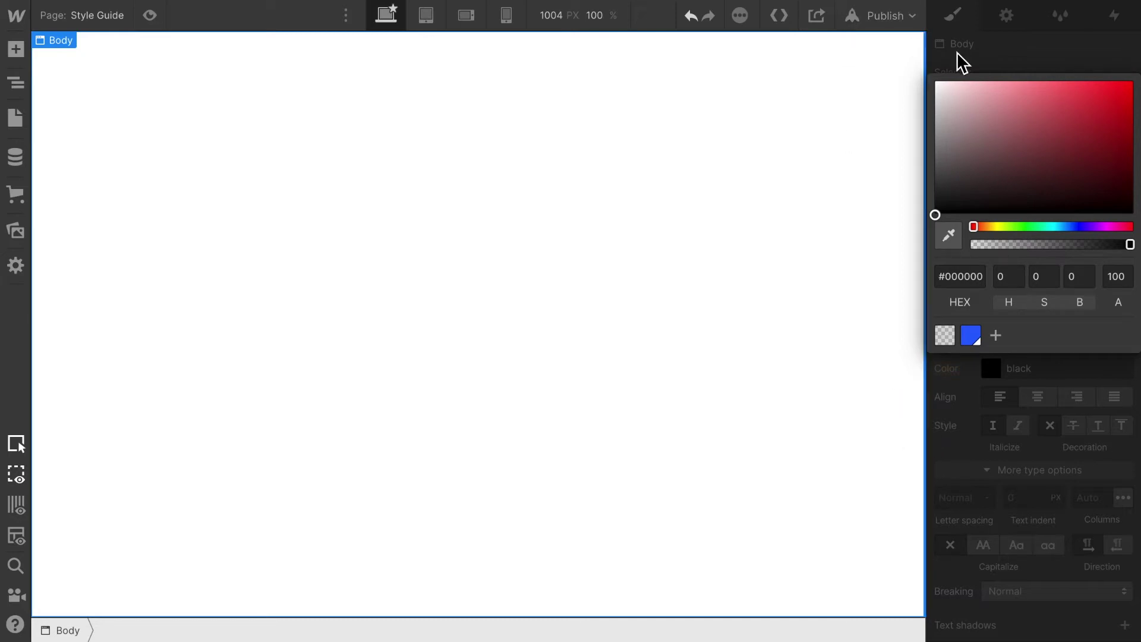
{"action": "left_click", "coordinate": [1001, 52]}
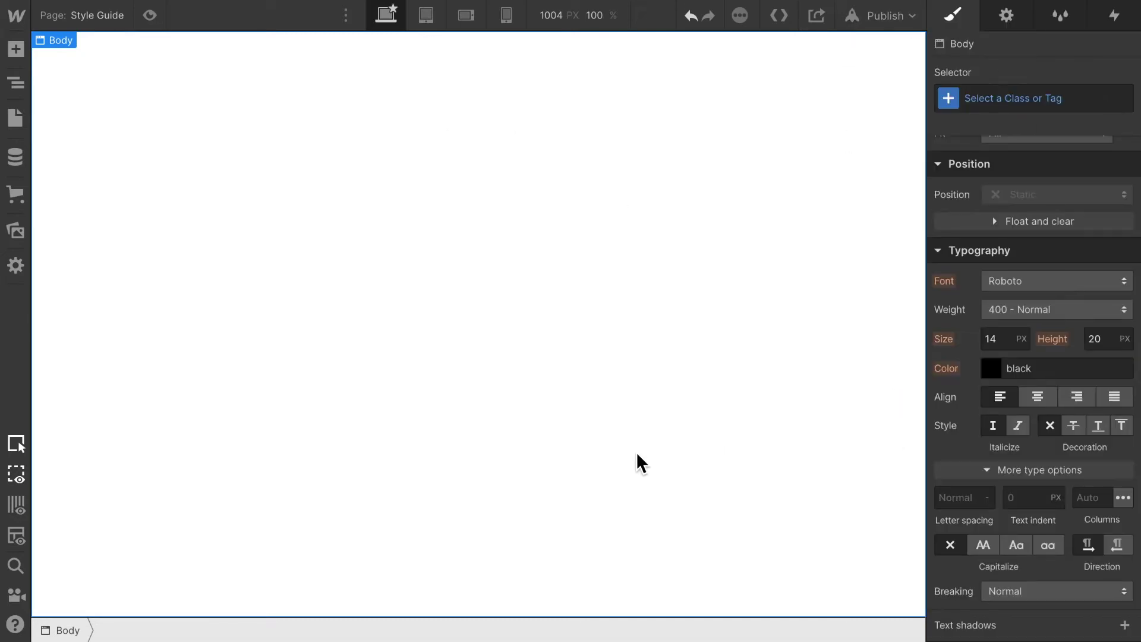
{"action": "left_click", "coordinate": [997, 97]}
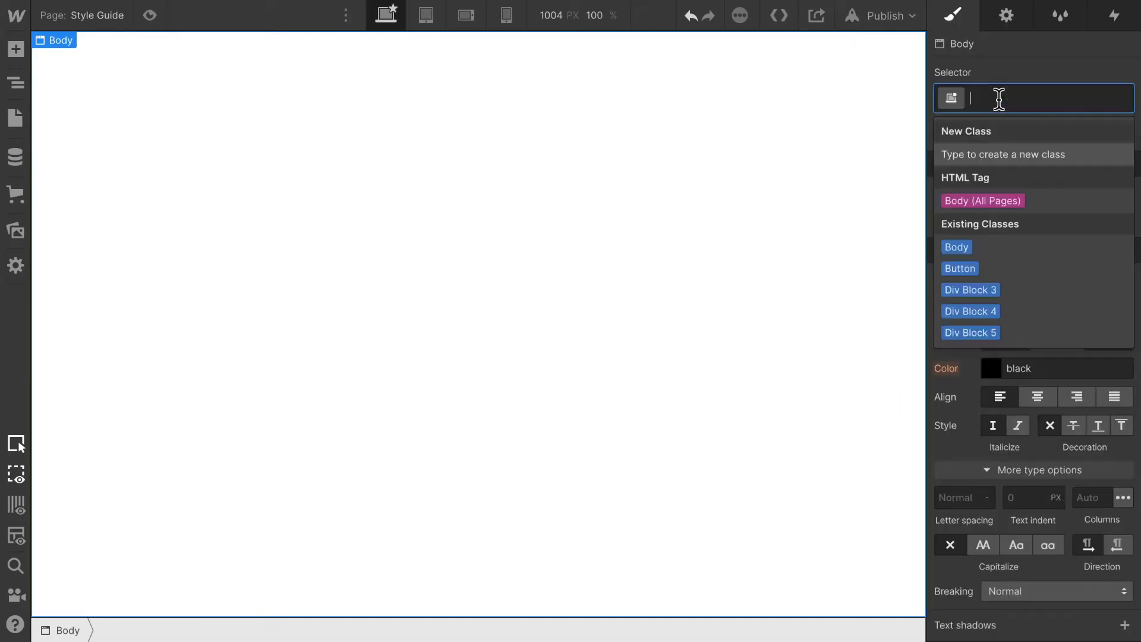
{"action": "left_click", "coordinate": [1000, 201]}
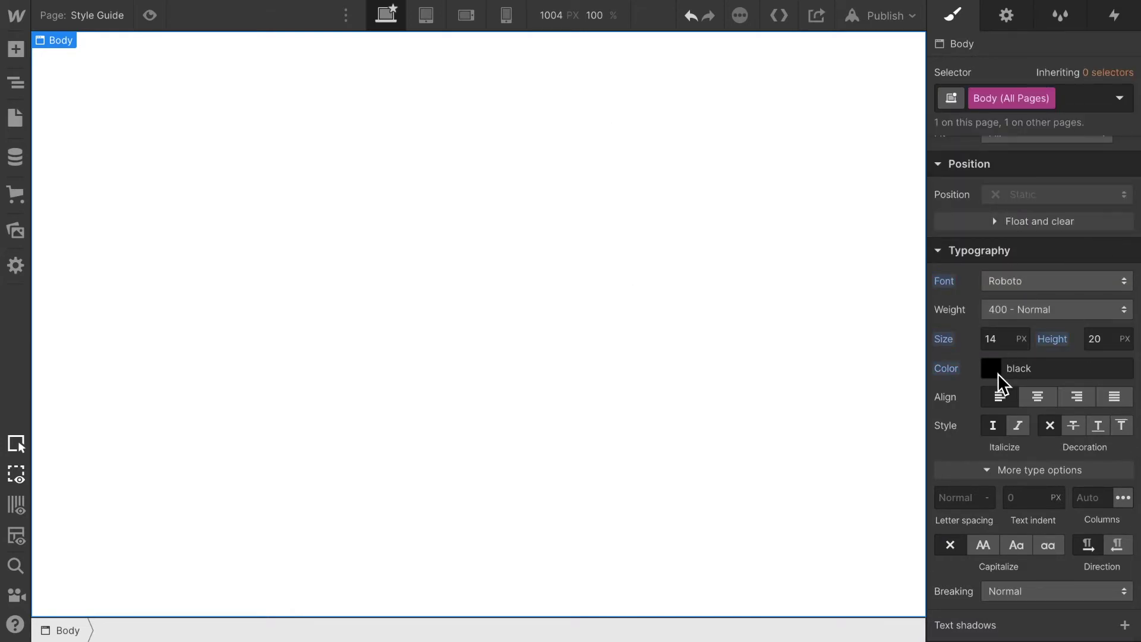
{"action": "left_click", "coordinate": [634, 418]}
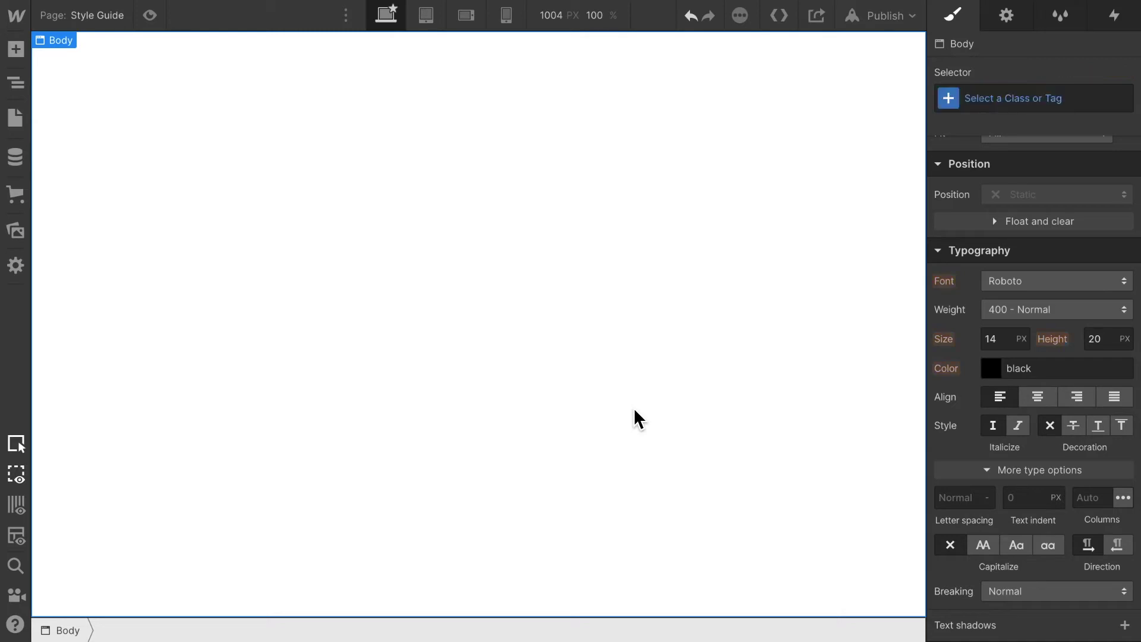
- Drag a Heading element onto the top of the empty Style Guide page
{"action": "left_click", "coordinate": [16, 51]}
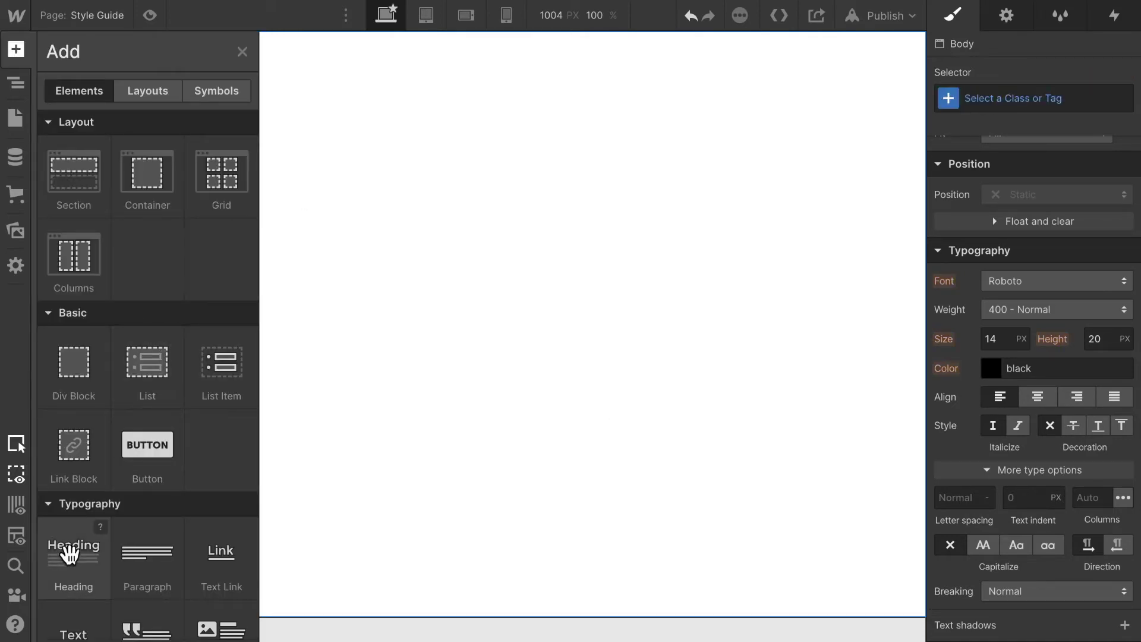
{"action": "right_click", "coordinate": [69, 554]}
{"action": "left_click", "coordinate": [517, 326]}
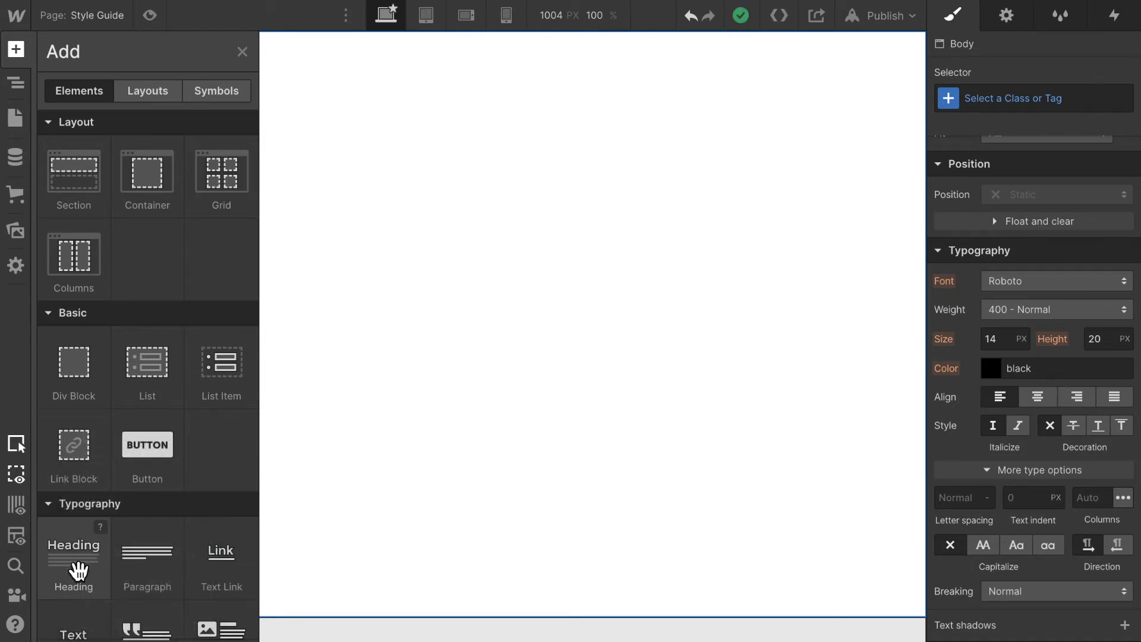
{"action": "right_click", "coordinate": [73, 559]}
{"action": "left_click", "coordinate": [390, 328]}
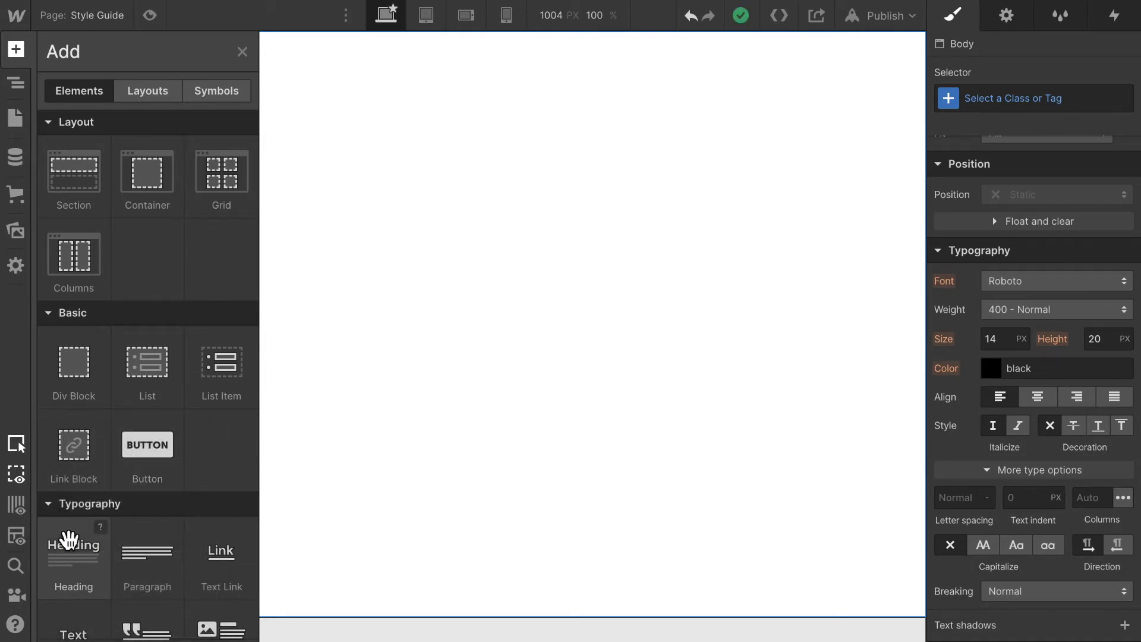
{"action": "left_click_drag", "start_coordinate": [39, 531], "coordinate": [671, 209]}
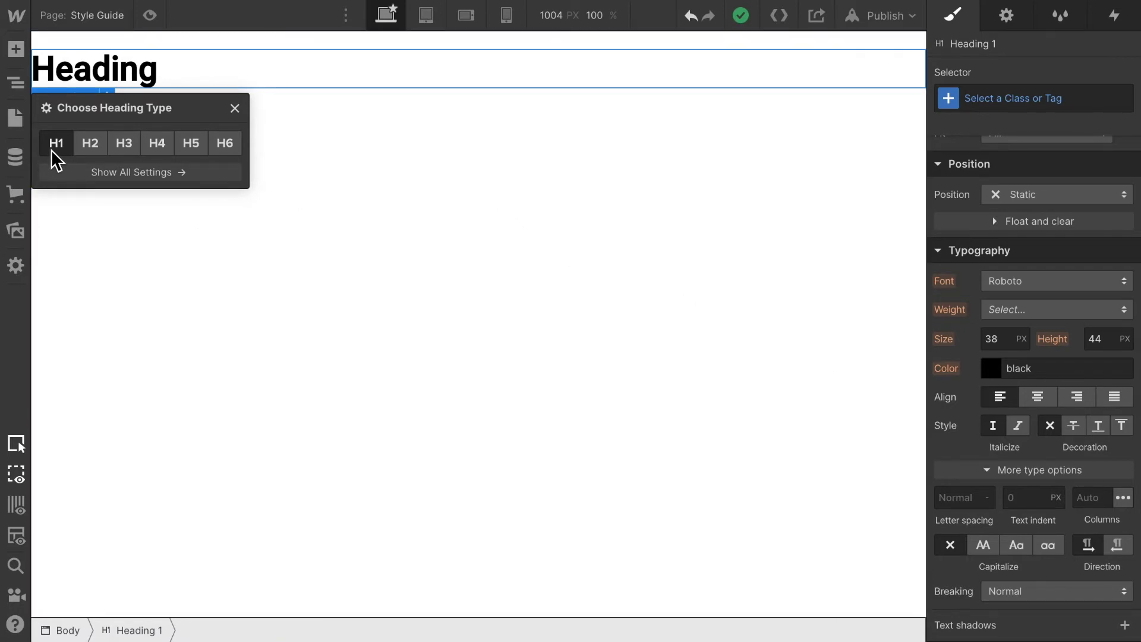
{"action": "left_click", "coordinate": [95, 151]}
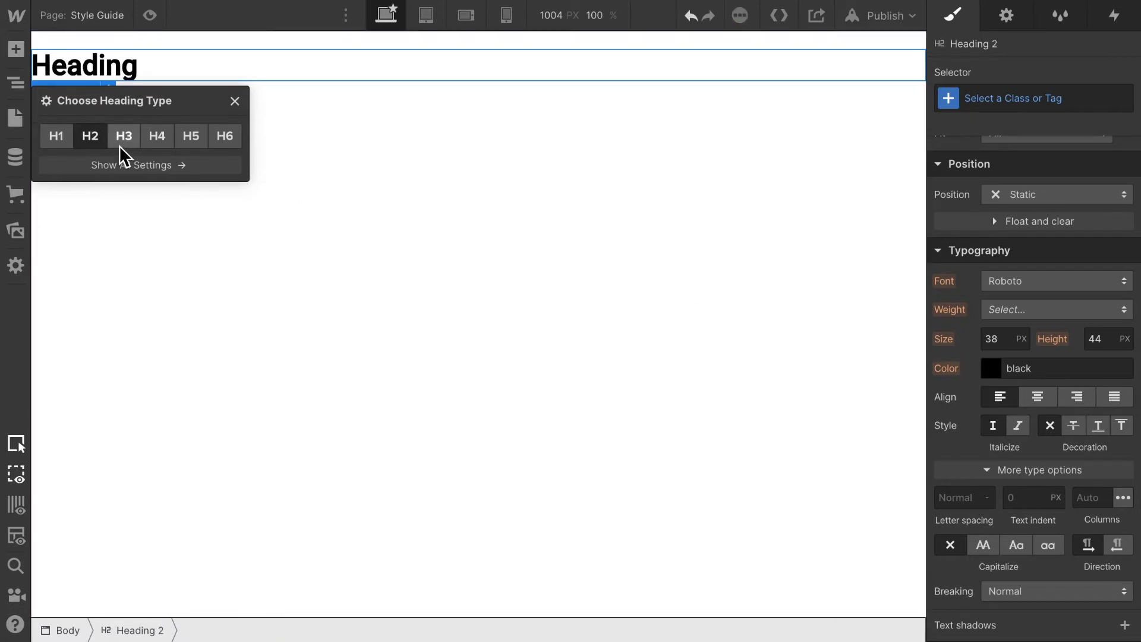
{"action": "left_click", "coordinate": [123, 137]}
{"action": "left_click", "coordinate": [168, 127]}
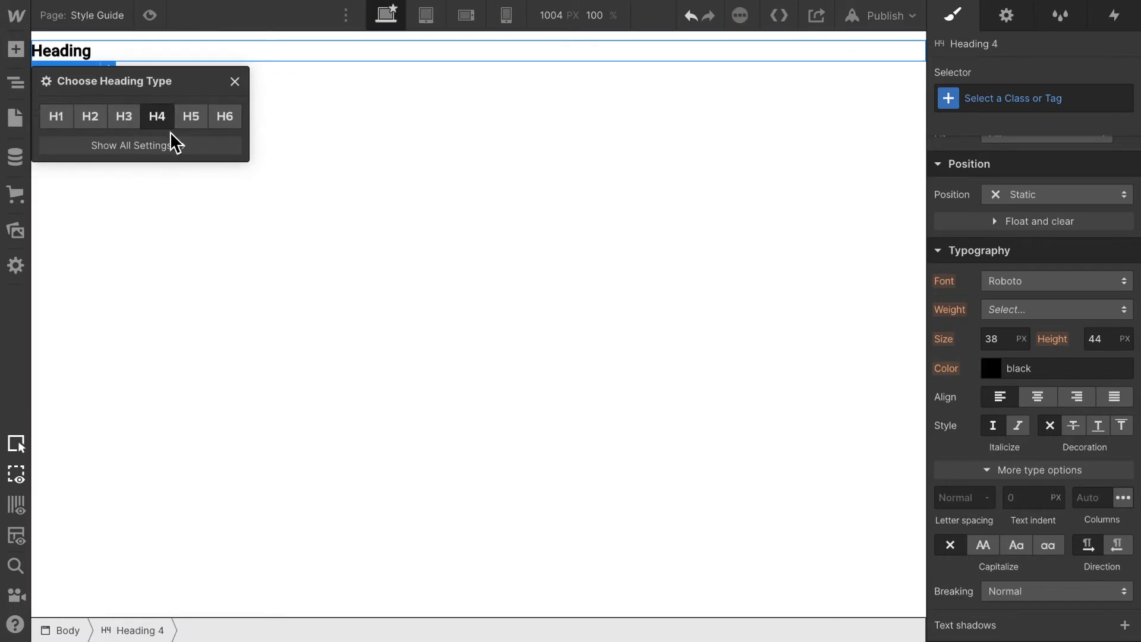
{"action": "left_click", "coordinate": [229, 121]}
{"action": "left_click", "coordinate": [53, 116]}
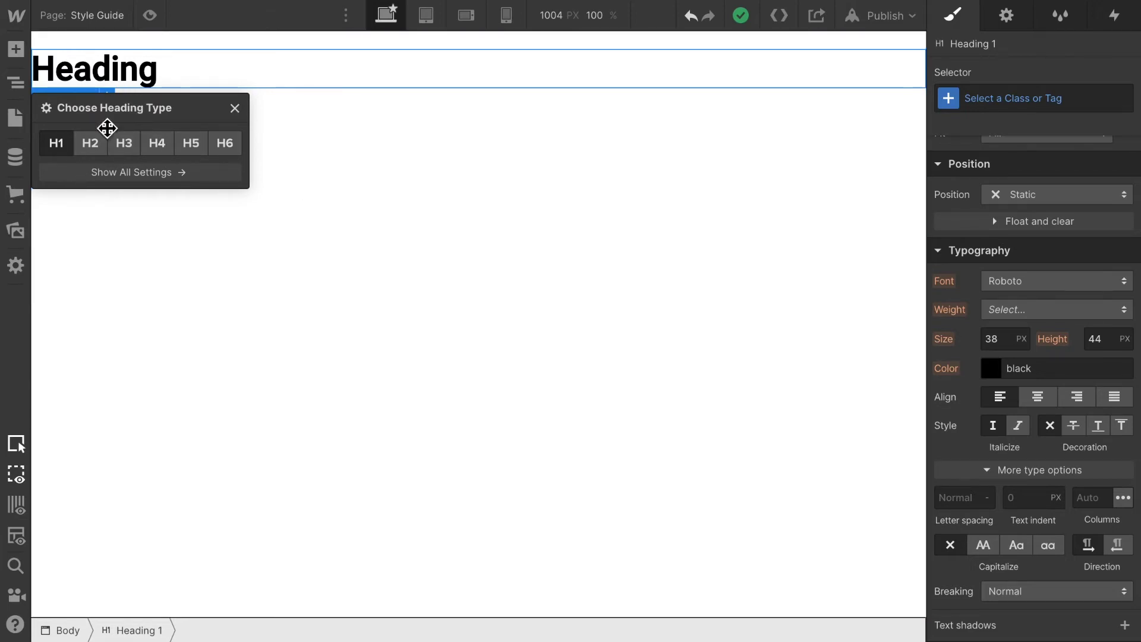
- Set the font for All H1 Headings to Roboto Slab
{"action": "left_click", "coordinate": [1016, 99]}
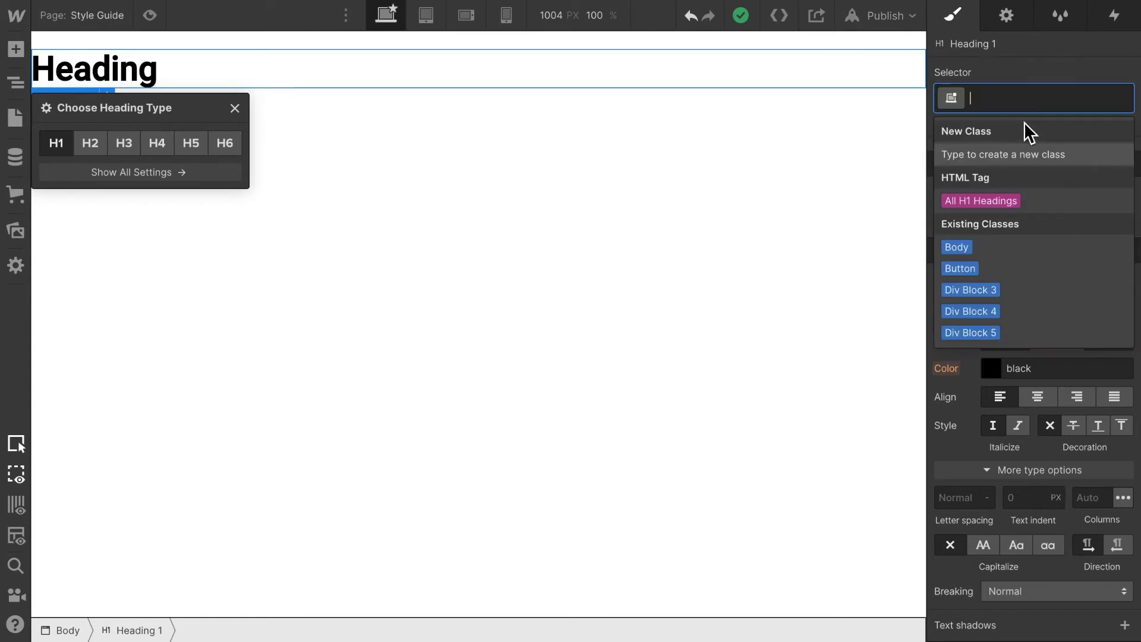
{"action": "left_click", "coordinate": [1005, 209]}
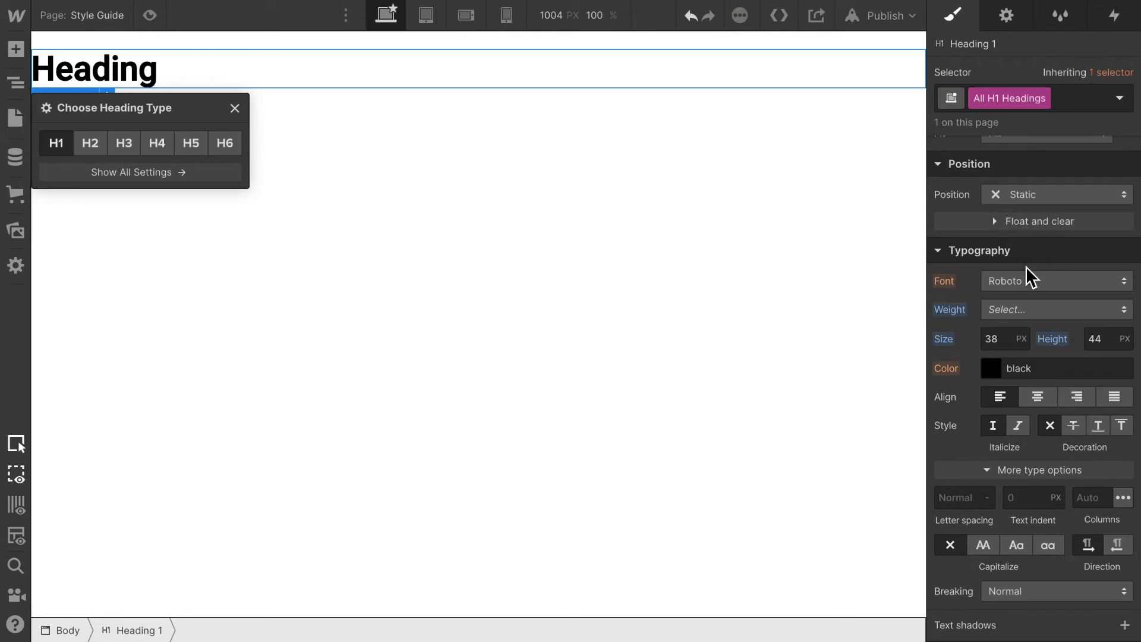
{"action": "left_click", "coordinate": [1087, 287]}
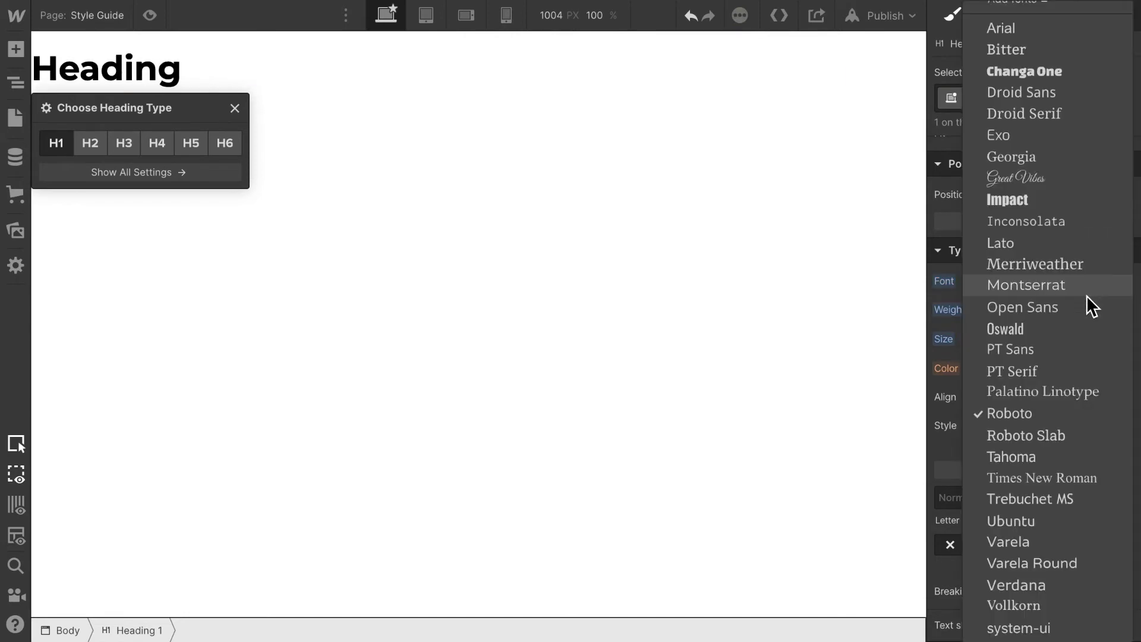
{"action": "left_click", "coordinate": [1071, 439]}
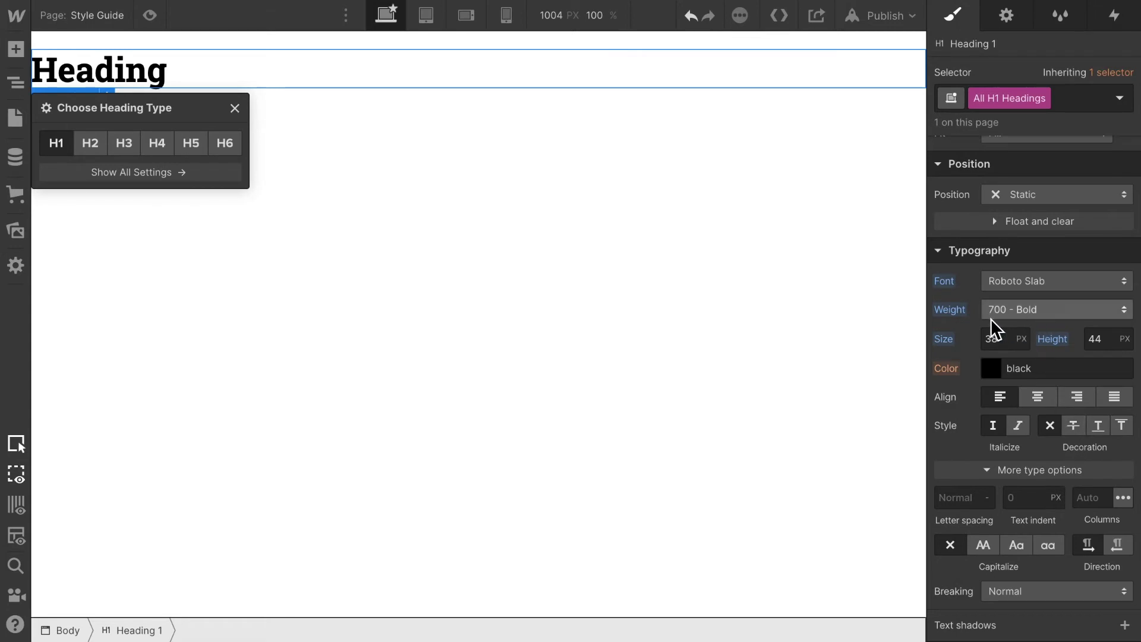
{"action": "left_click", "coordinate": [777, 358]}
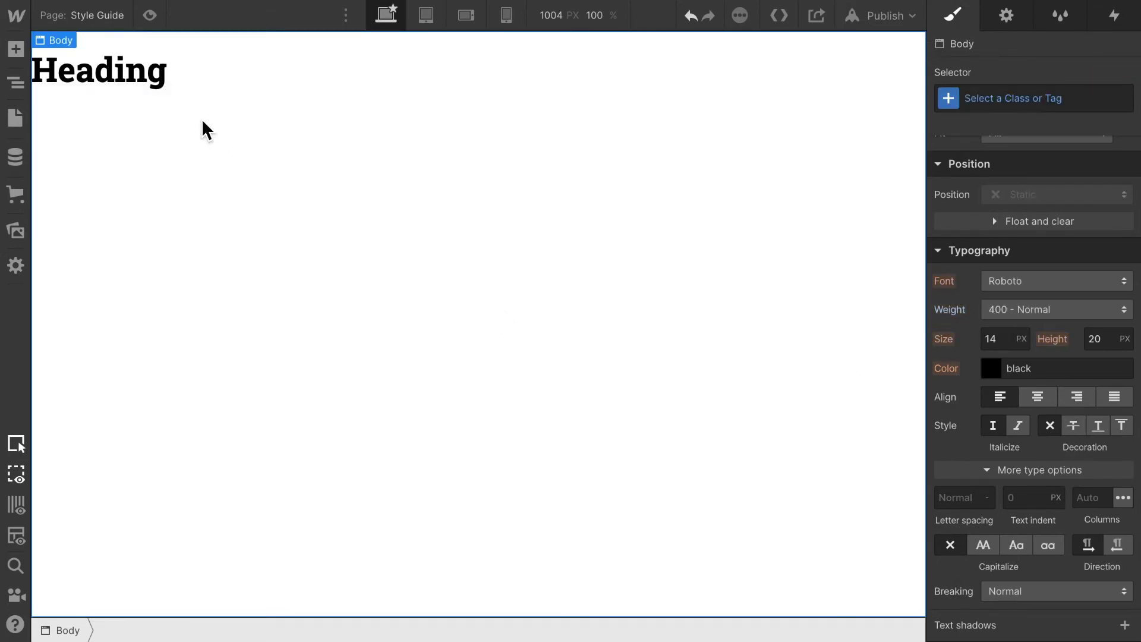
- Add a second heading below the first and make it an H2
{"action": "left_click", "coordinate": [14, 55]}
{"action": "scroll", "coordinate": [148, 386], "scroll_direction": "down", "scroll_amount": 5}
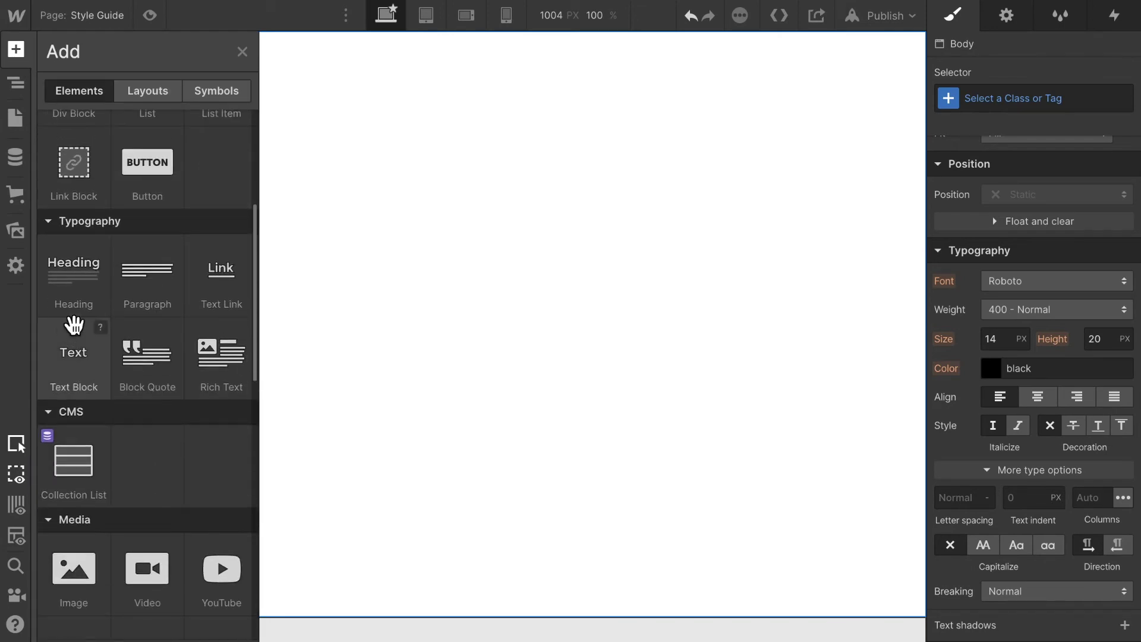
{"action": "left_click_drag", "start_coordinate": [74, 325], "coordinate": [415, 183]}
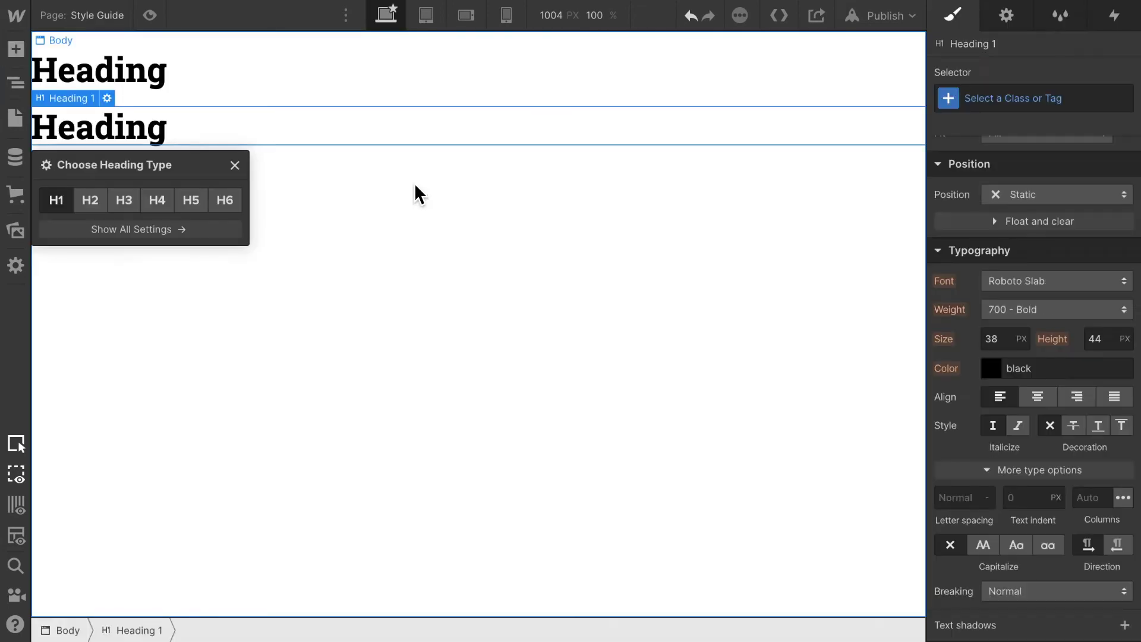
{"action": "left_click", "coordinate": [91, 201]}
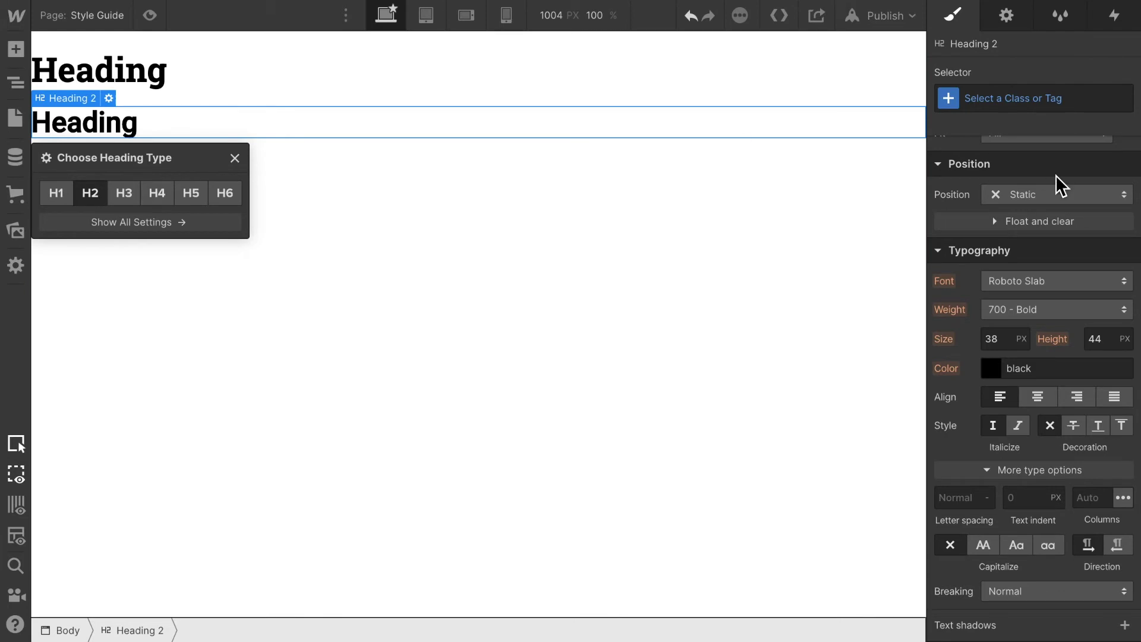
- Give All H2 Headings the Roboto Slab font at 700 Bold weight
{"action": "left_click", "coordinate": [1048, 100]}
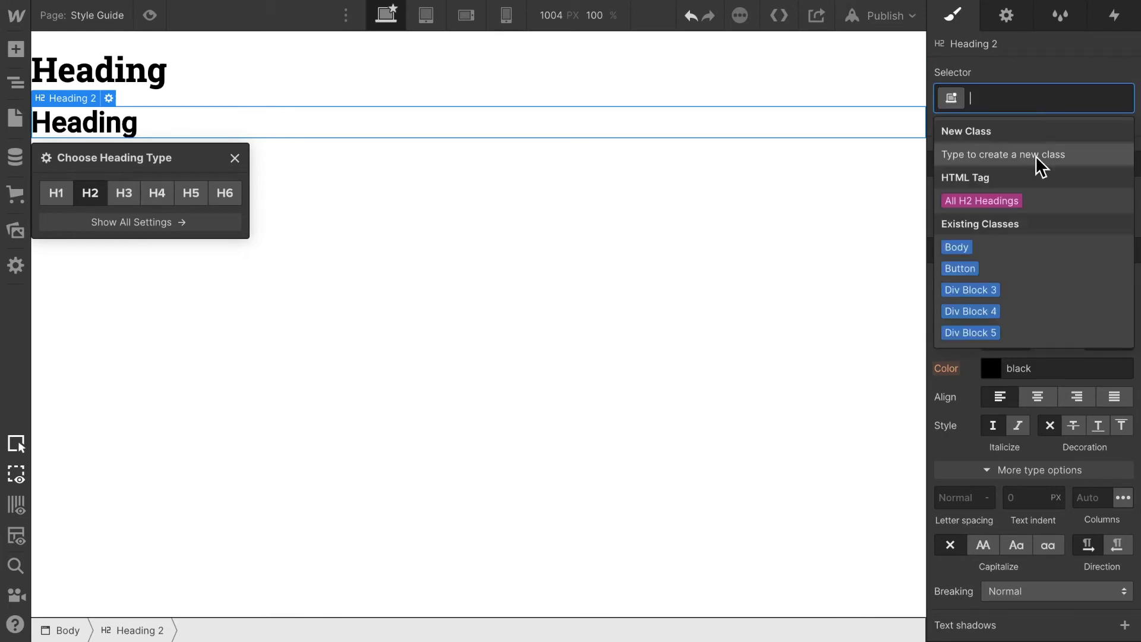
{"action": "left_click", "coordinate": [1011, 203]}
{"action": "left_click", "coordinate": [1038, 283]}
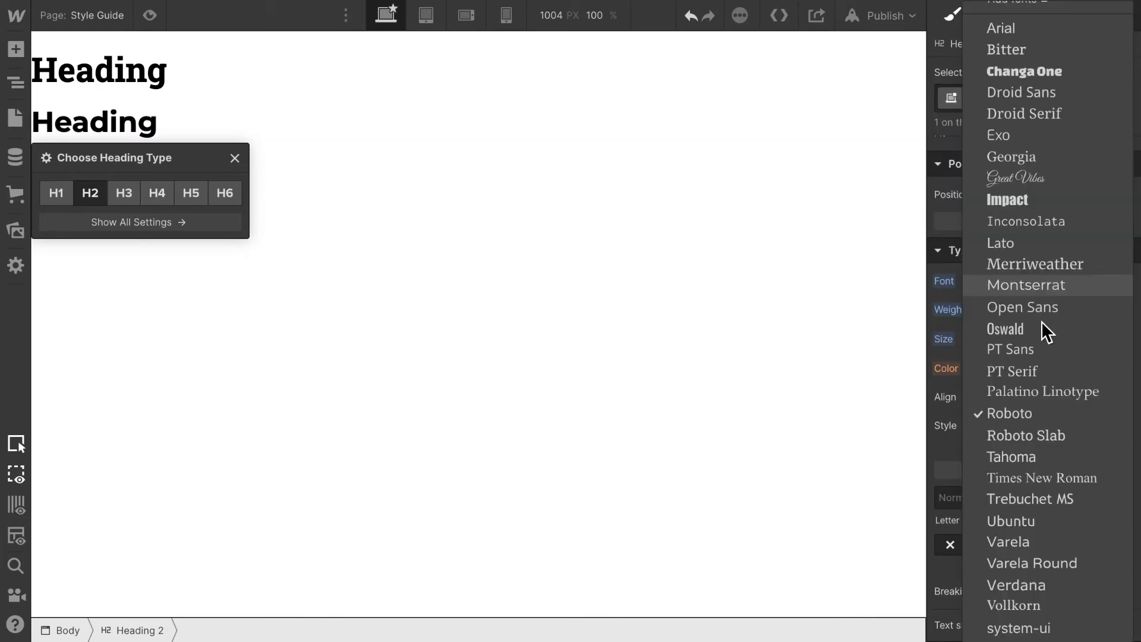
{"action": "left_click", "coordinate": [1042, 435]}
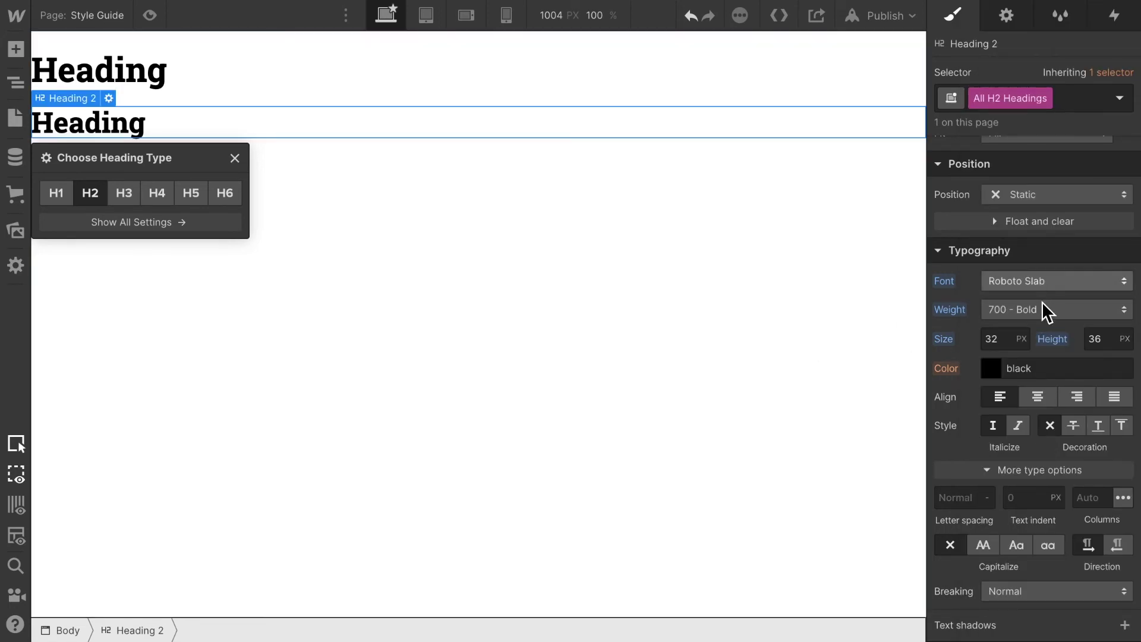
{"action": "left_click", "coordinate": [160, 140]}
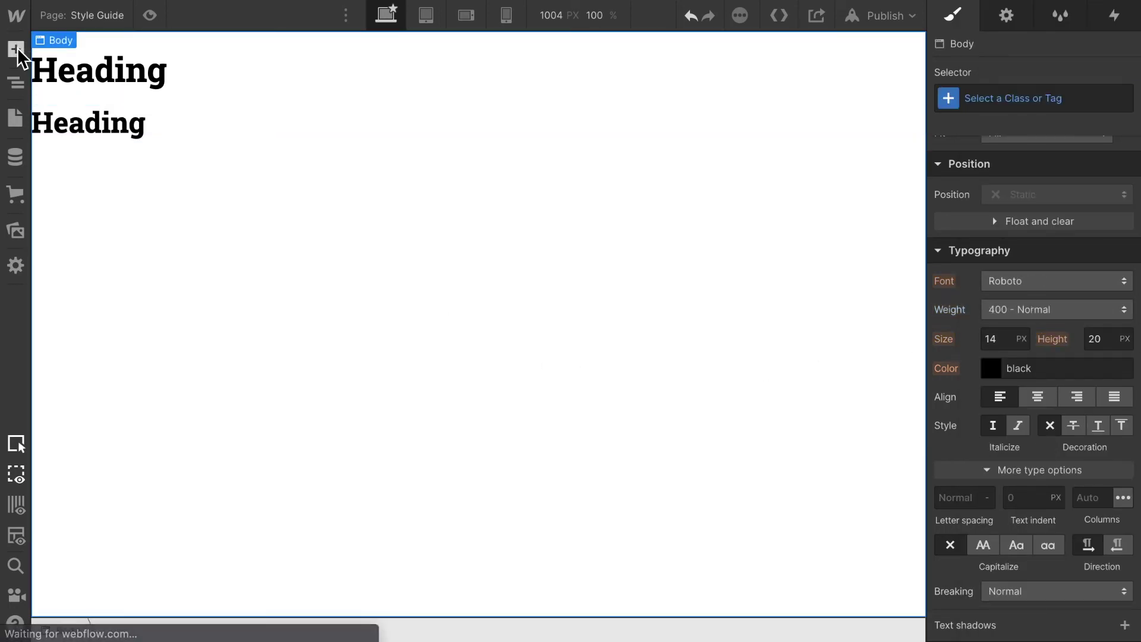
{"action": "left_click", "coordinate": [123, 126]}
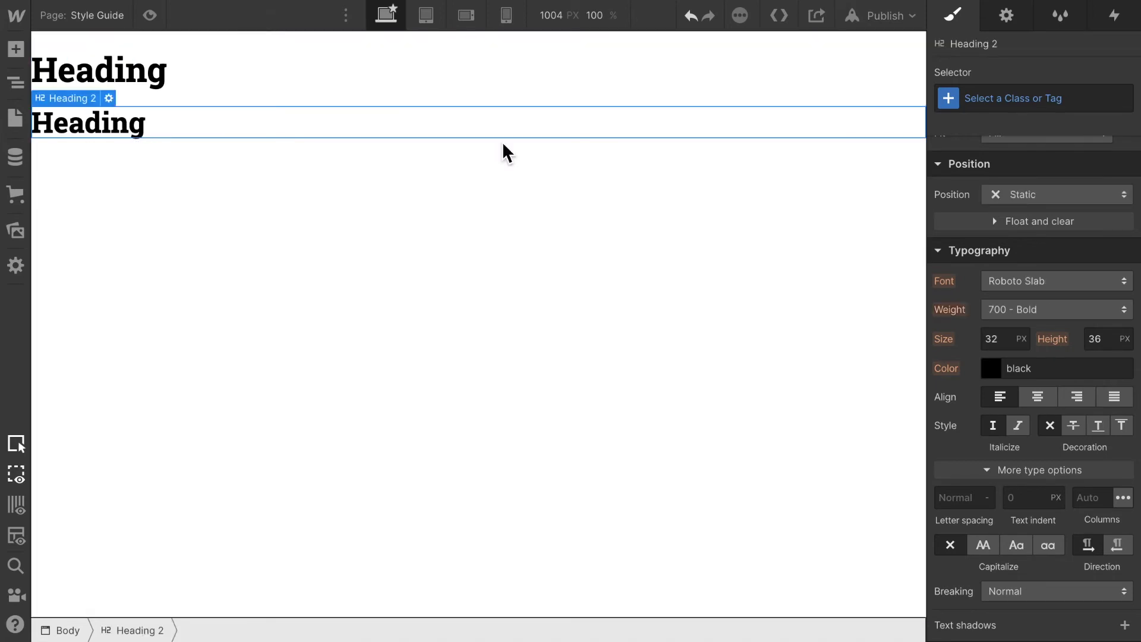
{"action": "left_click", "coordinate": [1078, 312]}
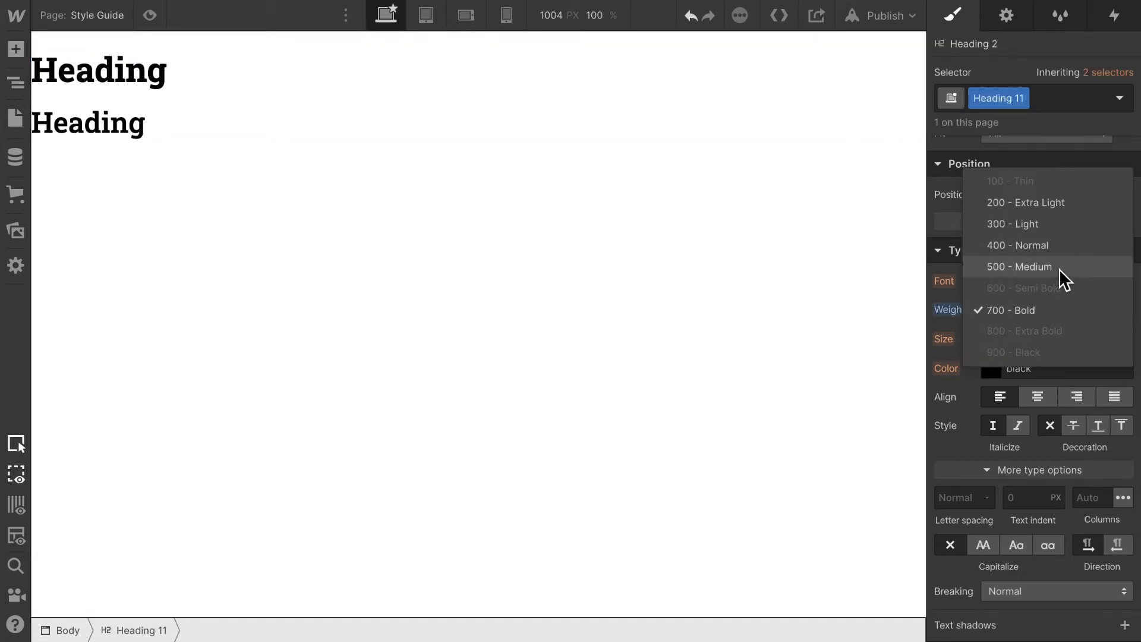
{"action": "left_click", "coordinate": [1040, 309]}
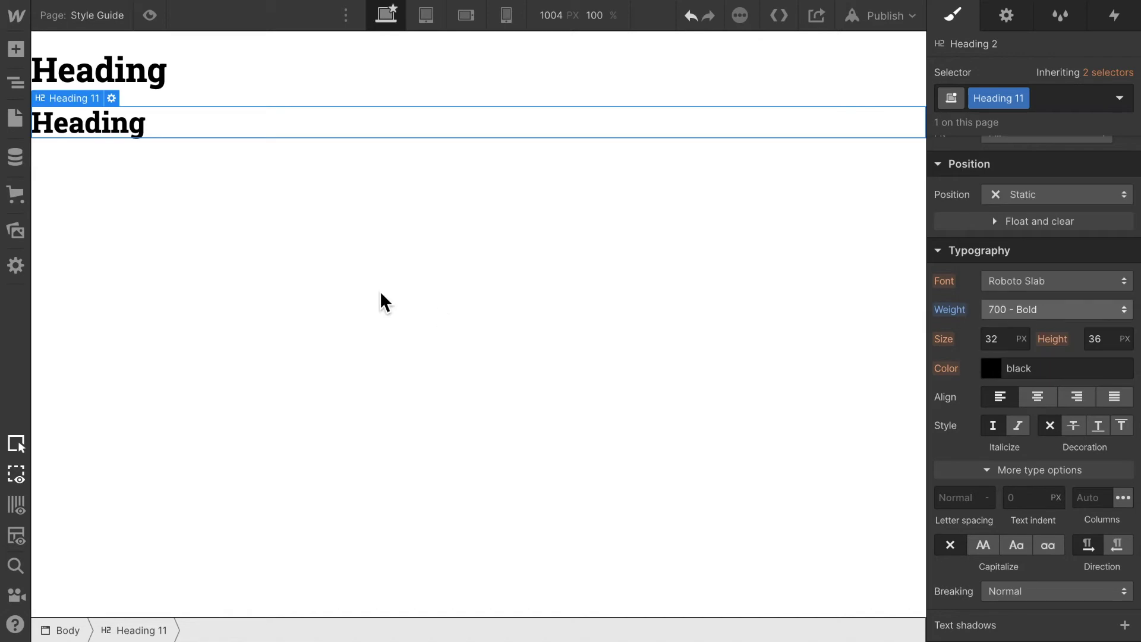
{"action": "left_click", "coordinate": [14, 50]}
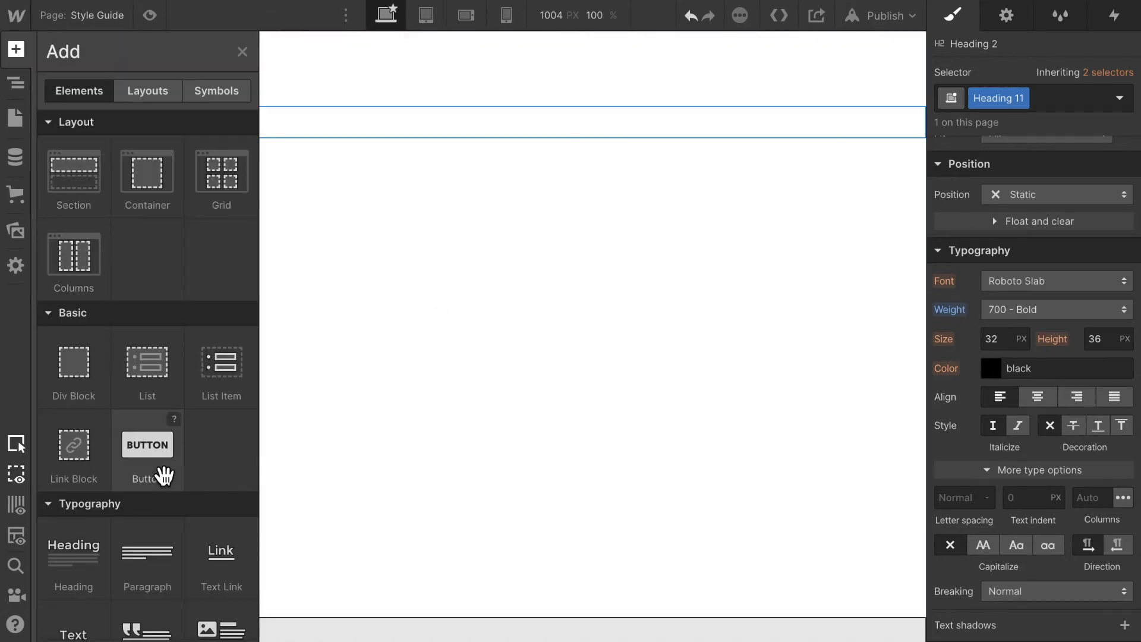
- Add a third heading as H3 and set All H3 Headings to Roboto Slab 500 Medium
{"action": "left_click_drag", "start_coordinate": [82, 598], "coordinate": [349, 301]}
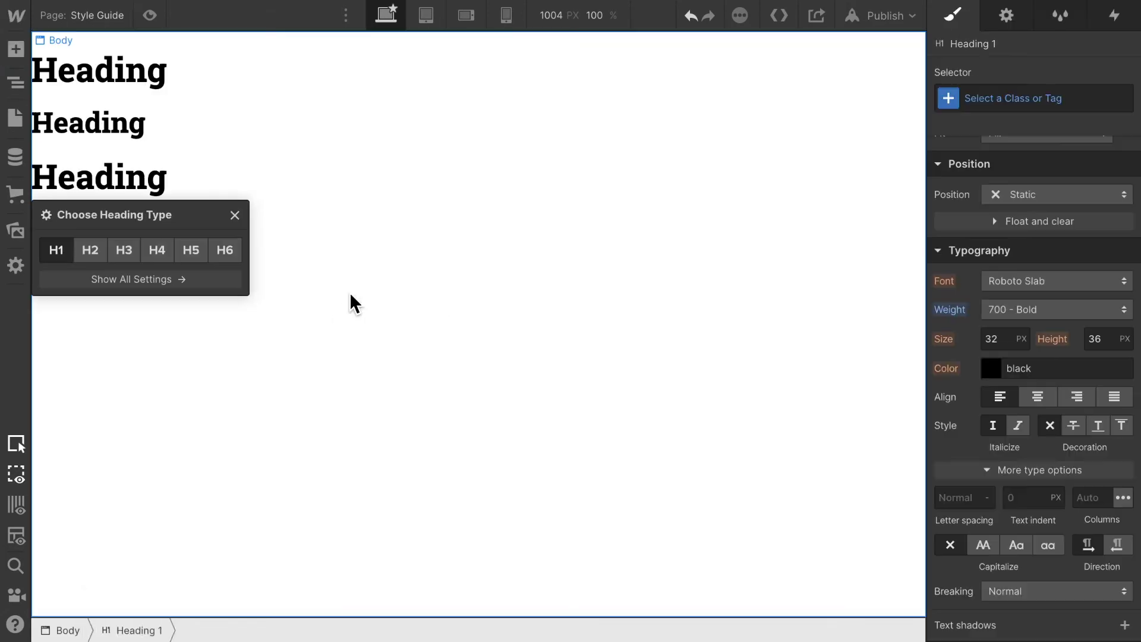
{"action": "left_click", "coordinate": [123, 252]}
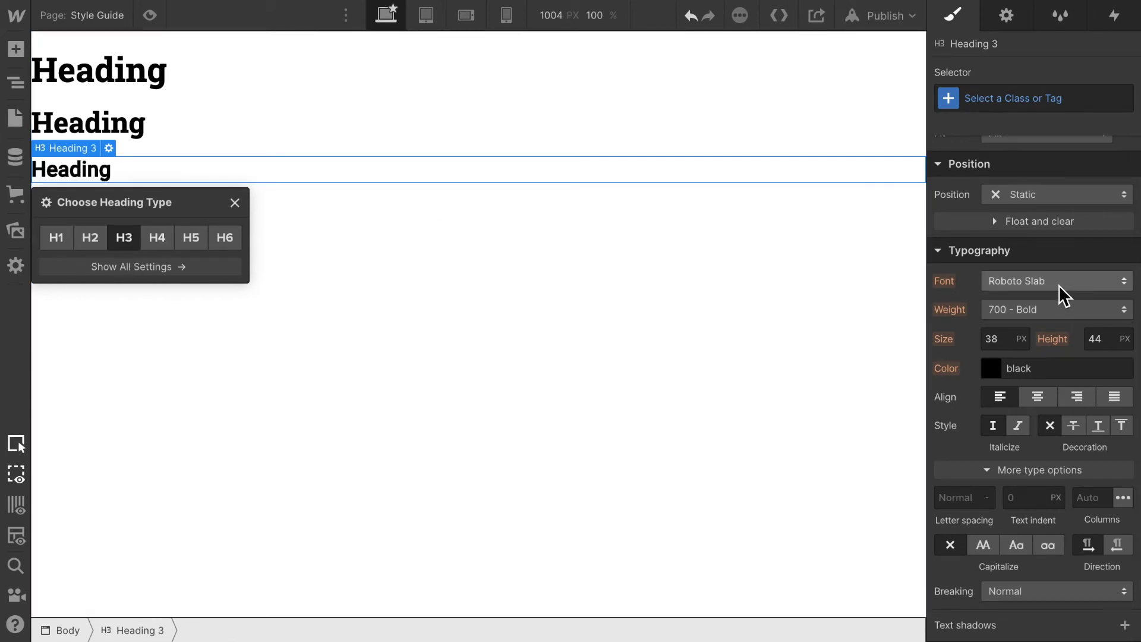
{"action": "left_click", "coordinate": [1050, 102]}
{"action": "left_click", "coordinate": [977, 201]}
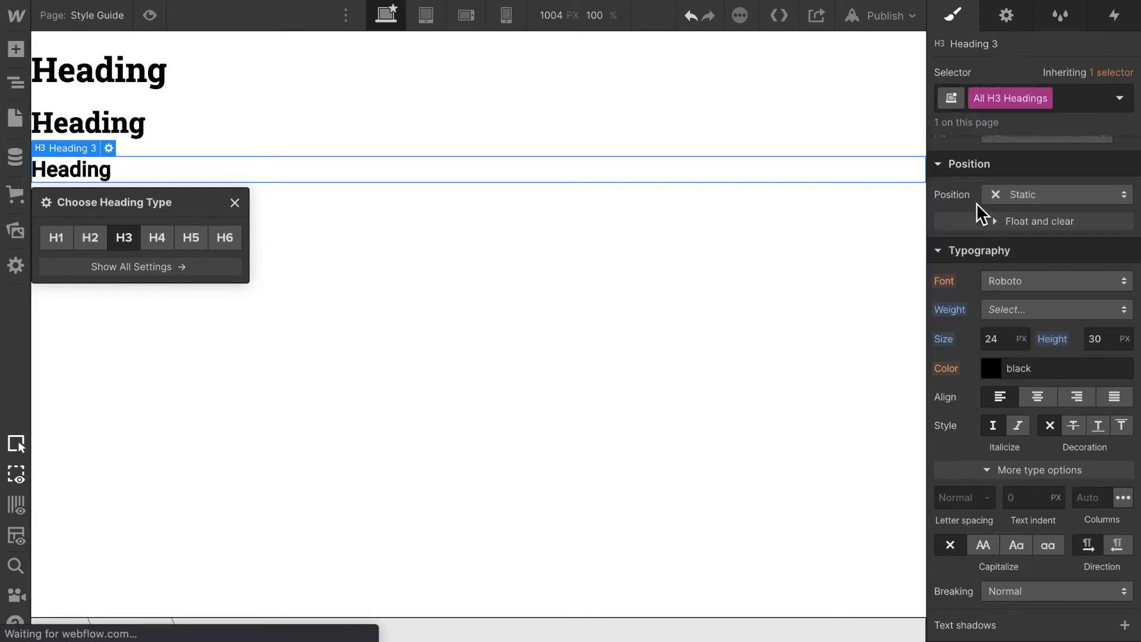
{"action": "left_click", "coordinate": [1058, 280]}
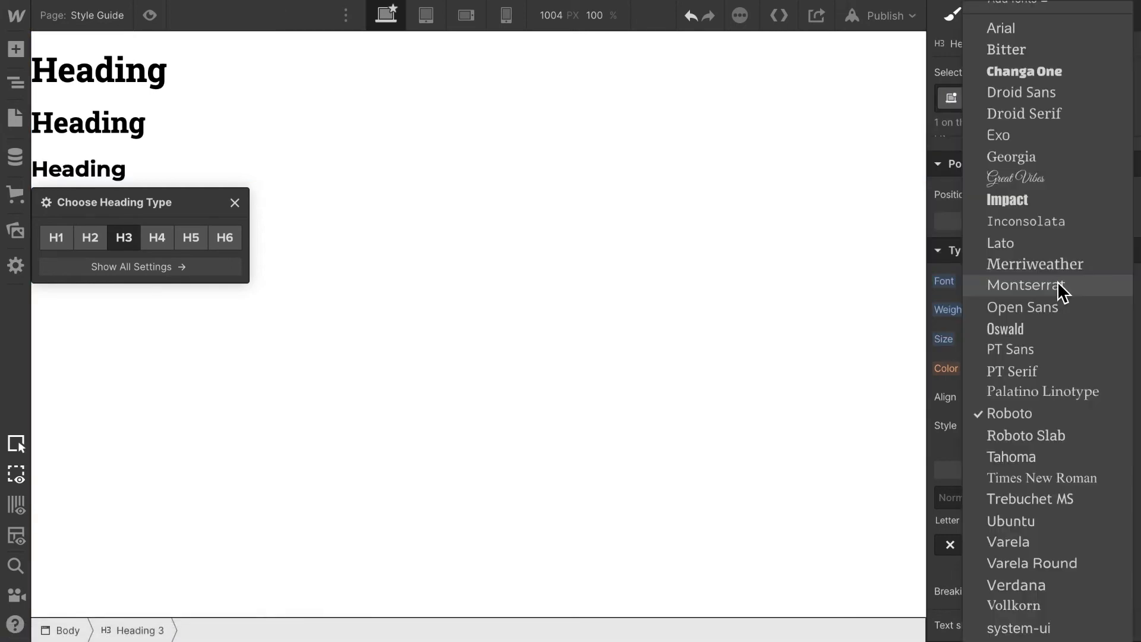
{"action": "left_click", "coordinate": [1037, 433]}
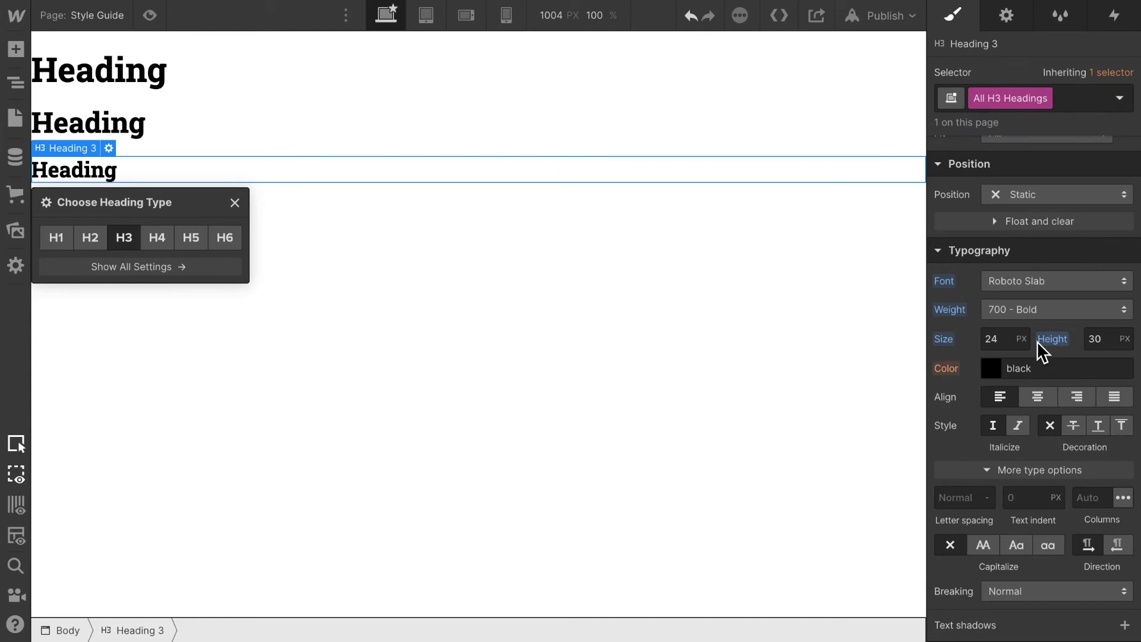
{"action": "left_click", "coordinate": [1041, 309]}
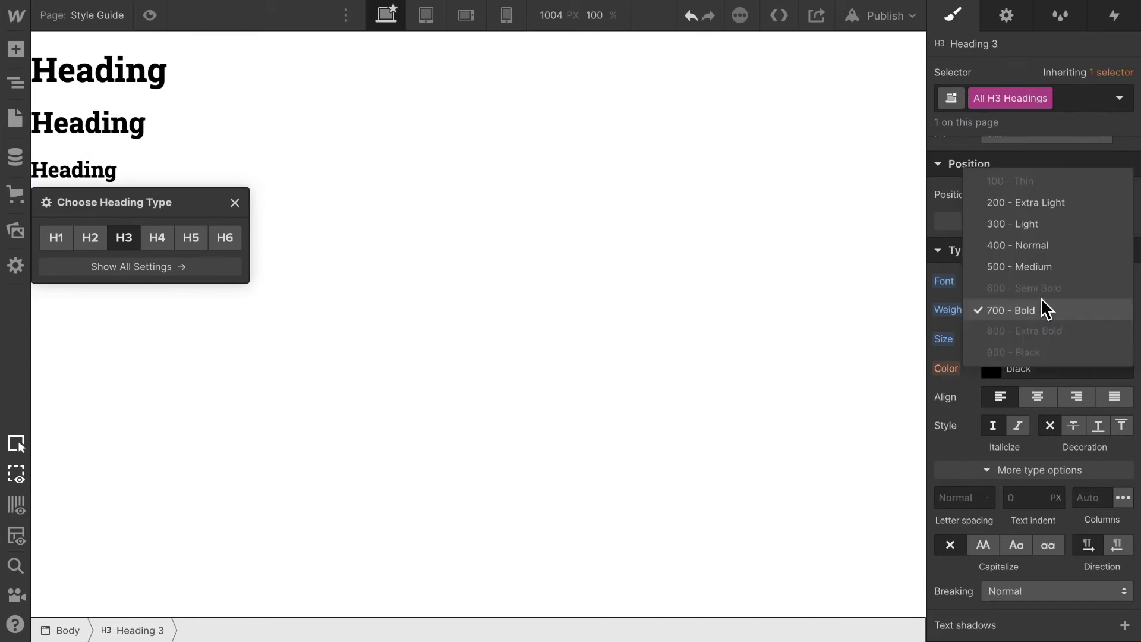
{"action": "left_click", "coordinate": [1041, 268]}
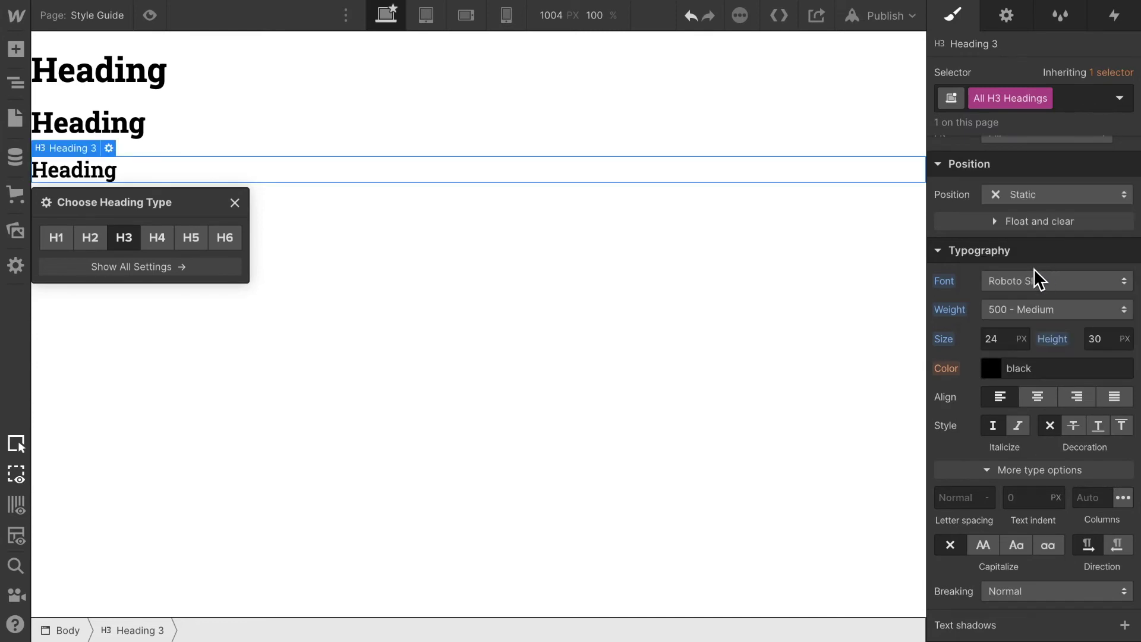
{"action": "left_click", "coordinate": [530, 326]}
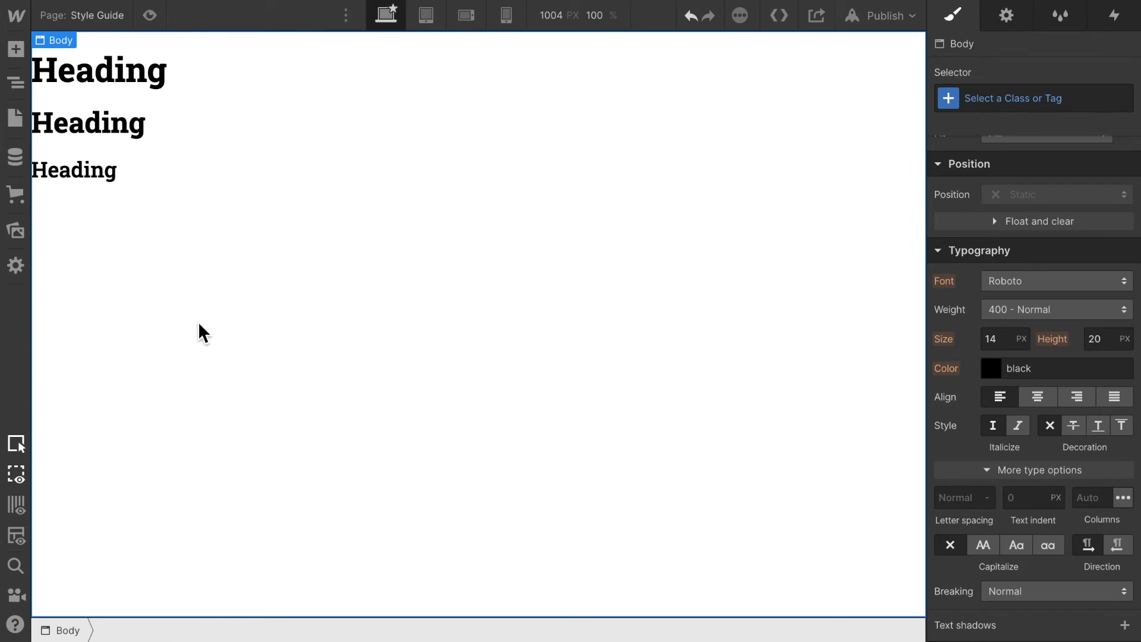
- Drag a Section element from Layout to the very top of the page
{"action": "left_click", "coordinate": [10, 51]}
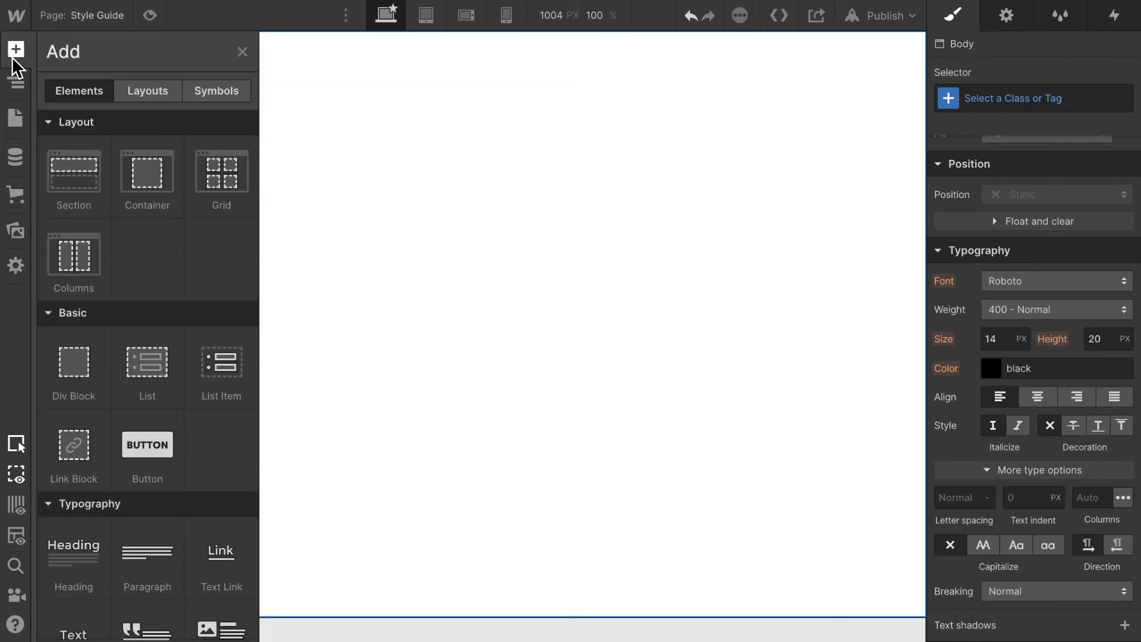
{"action": "left_click", "coordinate": [802, 449]}
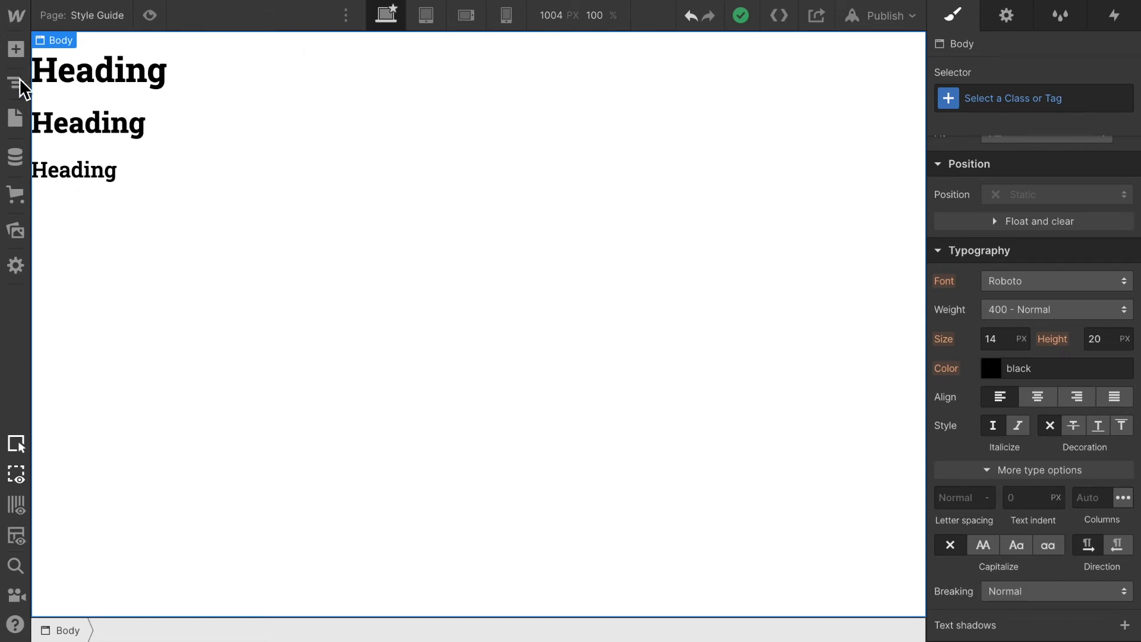
{"action": "left_click", "coordinate": [15, 50]}
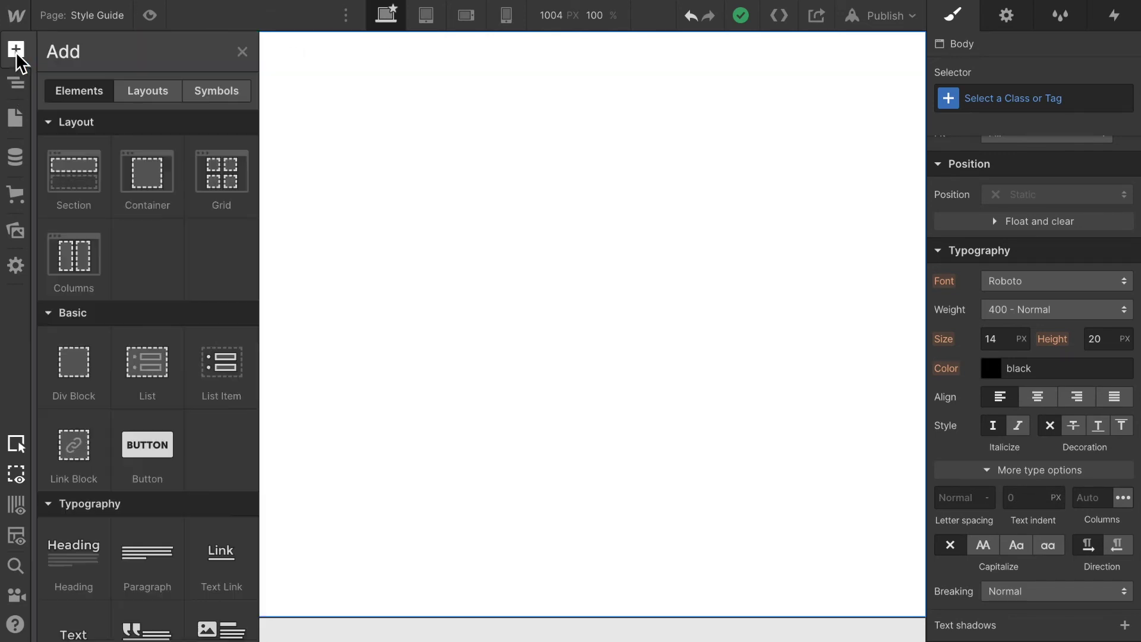
{"action": "right_click", "coordinate": [82, 194]}
{"action": "left_click", "coordinate": [255, 100]}
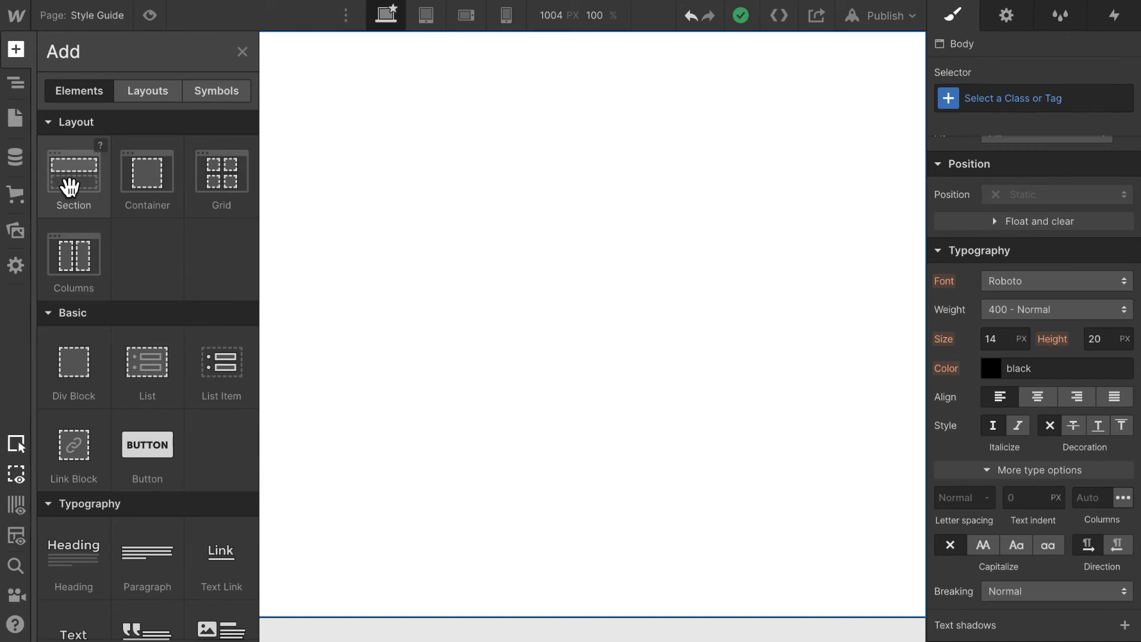
{"action": "left_click_drag", "start_coordinate": [109, 179], "coordinate": [244, 50]}
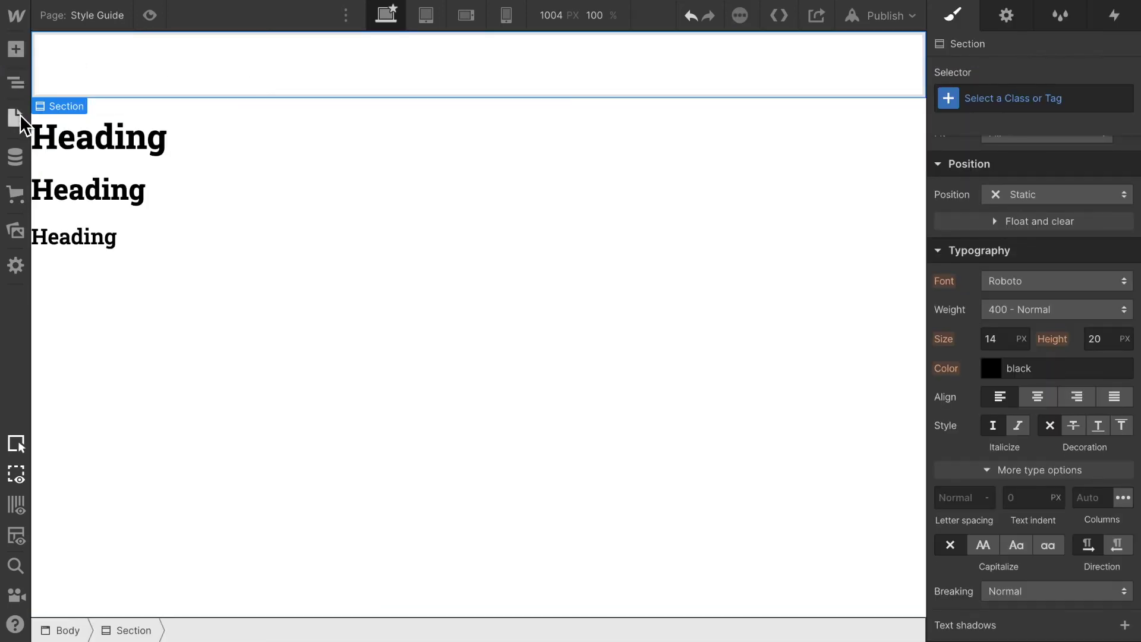
{"action": "left_click", "coordinate": [15, 83]}
- Move Heading 1 and Heading 3 inside the new section in the Navigator
{"action": "left_click_drag", "start_coordinate": [123, 127], "coordinate": [109, 171]}
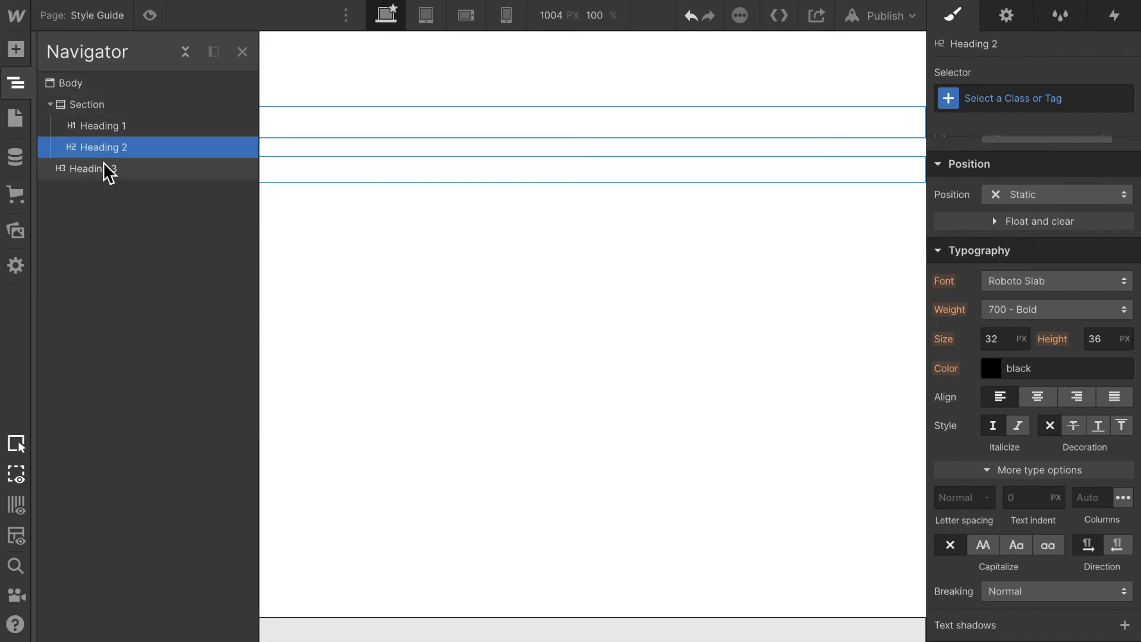
{"action": "right_click", "coordinate": [104, 161]}
{"action": "left_click", "coordinate": [93, 172]}
{"action": "mouse_move", "coordinate": [92, 171]}
{"action": "left_mouse_down"}
{"action": "mouse_move", "coordinate": [91, 127]}
{"action": "mouse_move", "coordinate": [101, 202]}
{"action": "mouse_move", "coordinate": [94, 188]}
{"action": "left_mouse_up"}
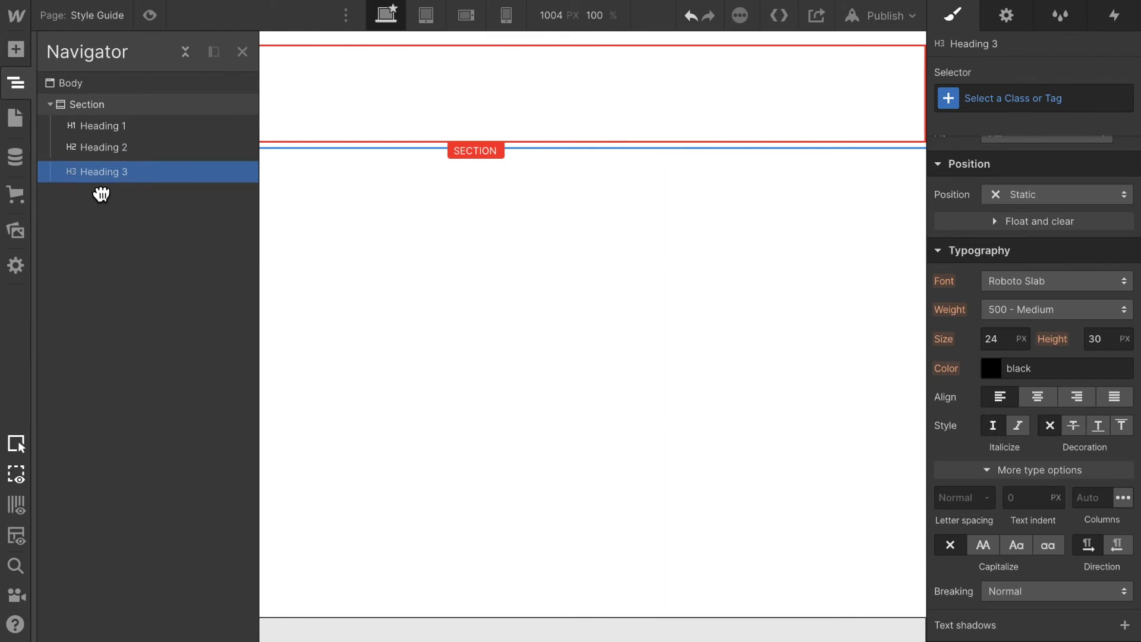
- Give the section a new class named 'Style Guide Section'
{"action": "left_click", "coordinate": [197, 102]}
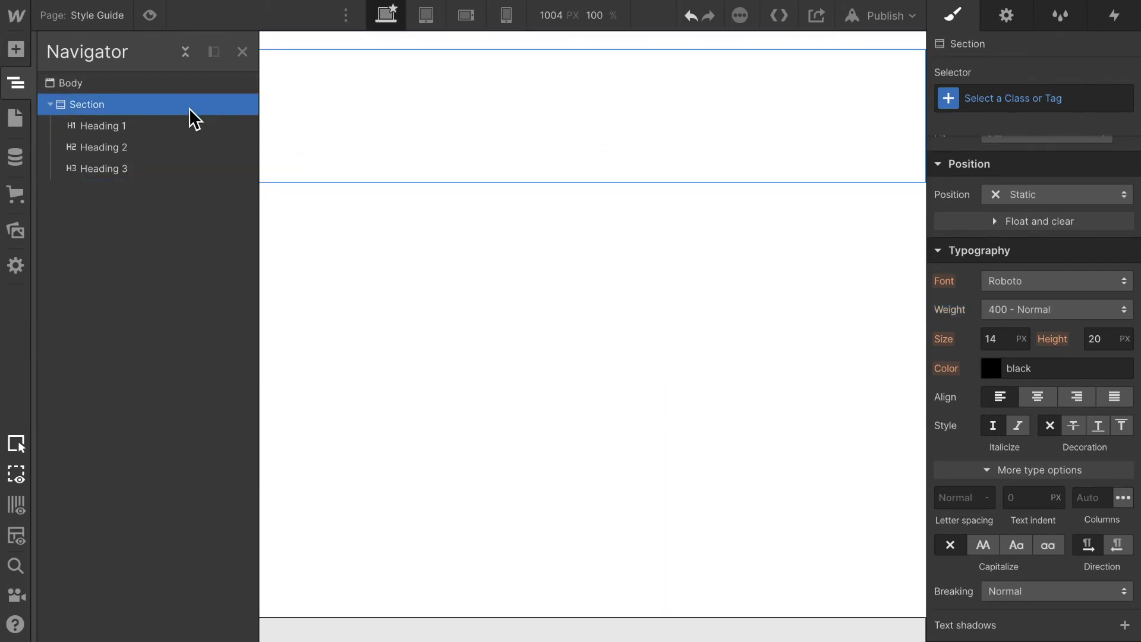
{"action": "left_click", "coordinate": [1029, 98]}
{"action": "type", "text": "Sty"}
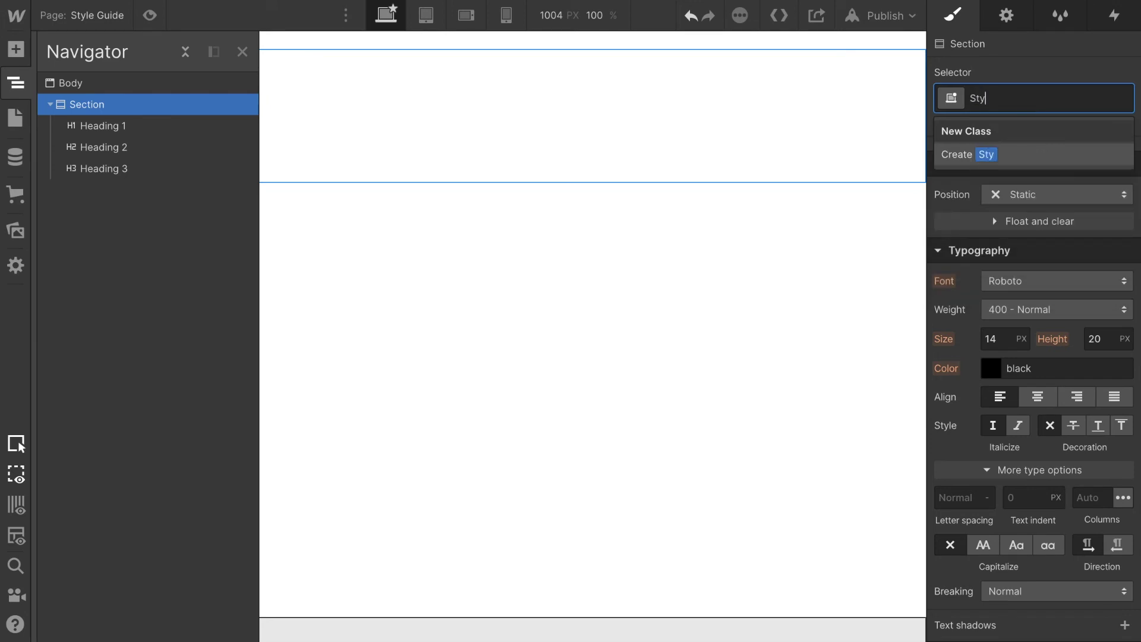
{"action": "type", "text": "le Guide"}
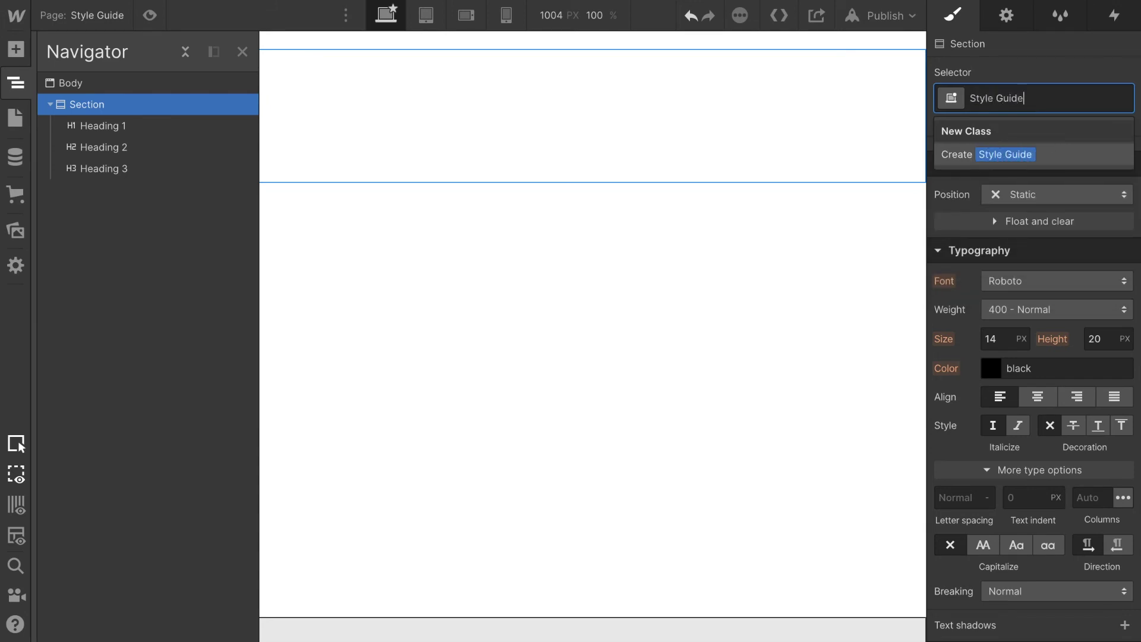
{"action": "type", "text": " Section"}
{"action": "key", "text": "Return"}
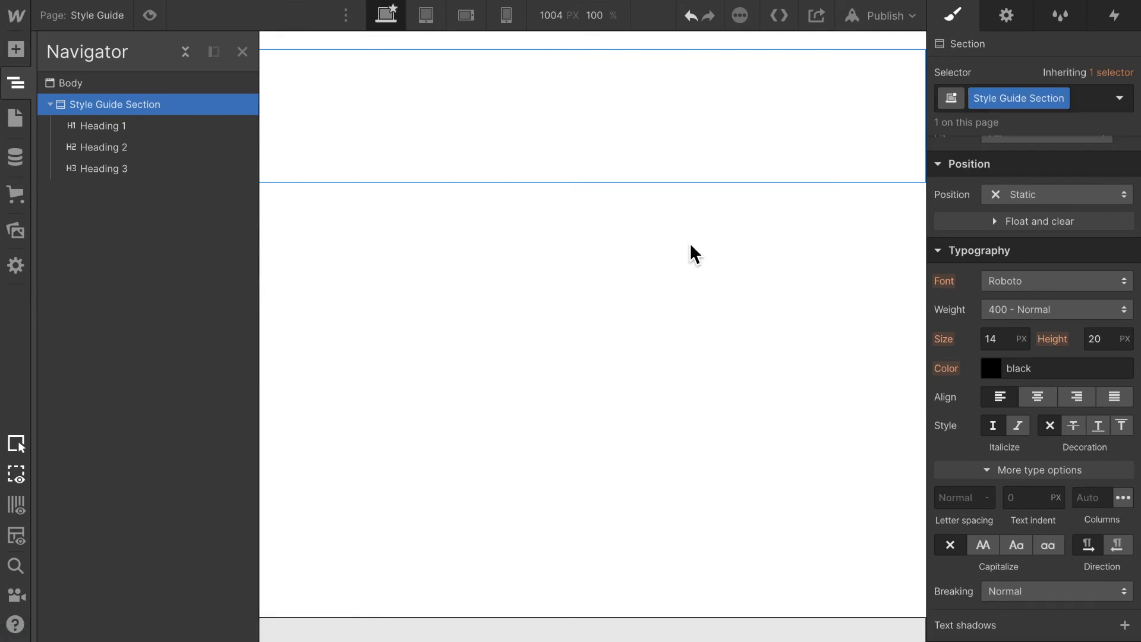
{"action": "left_click", "coordinate": [241, 52]}
- Set the Style Guide Section's left and top padding to 40 px each
{"action": "scroll", "coordinate": [1050, 264], "scroll_direction": "up", "scroll_amount": 1}
{"action": "scroll", "coordinate": [1051, 264], "scroll_direction": "up", "scroll_amount": 5}
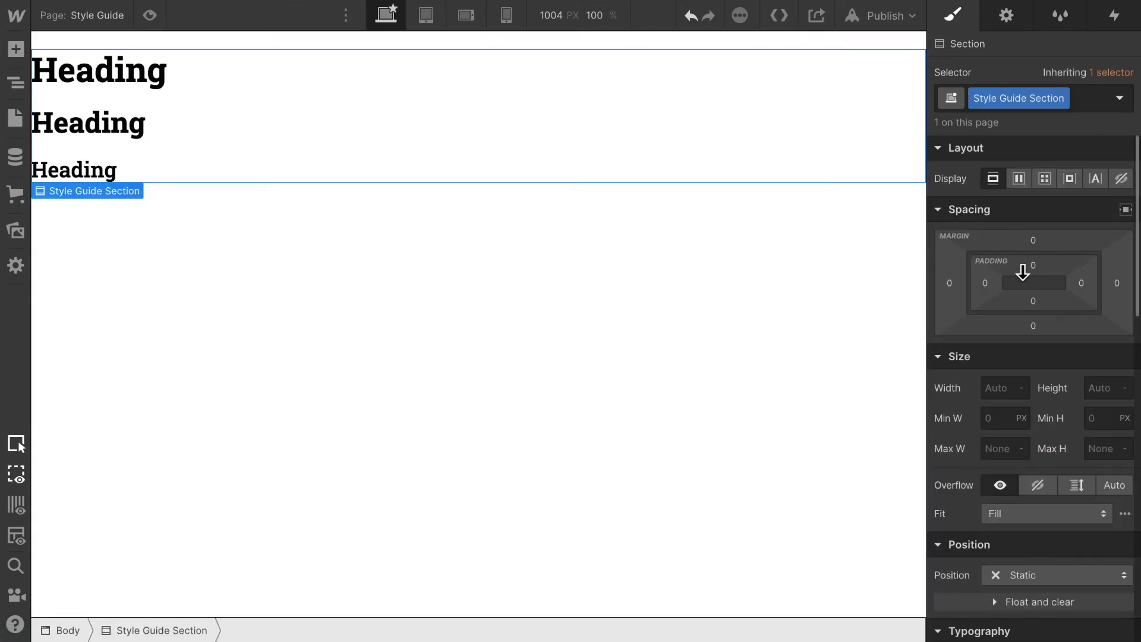
{"action": "left_click", "coordinate": [984, 284]}
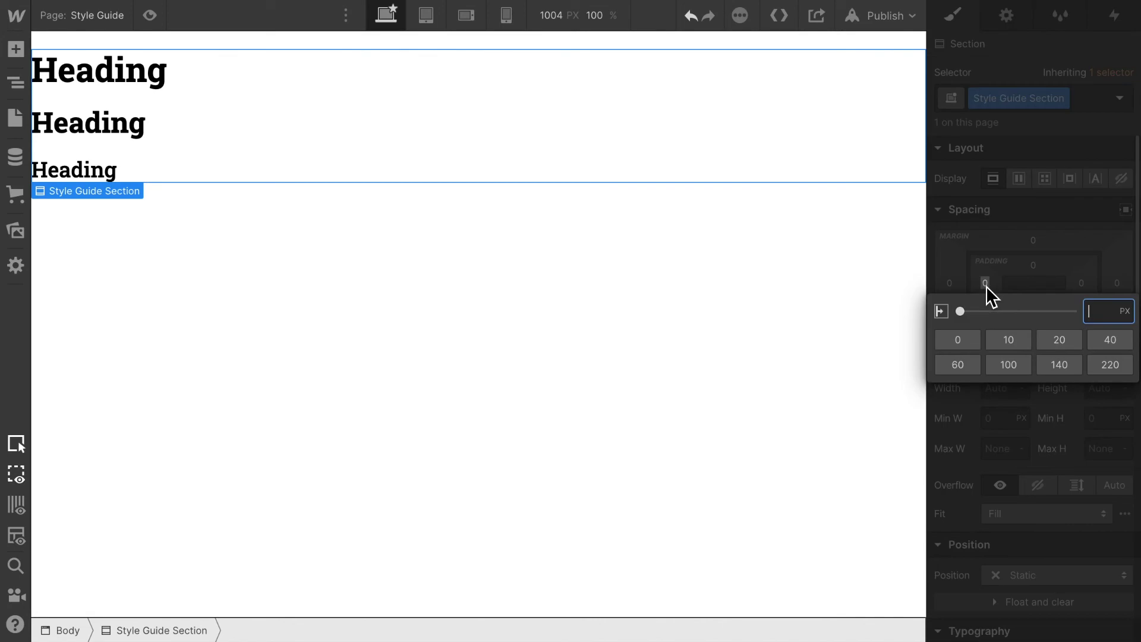
{"action": "left_click", "coordinate": [1122, 350]}
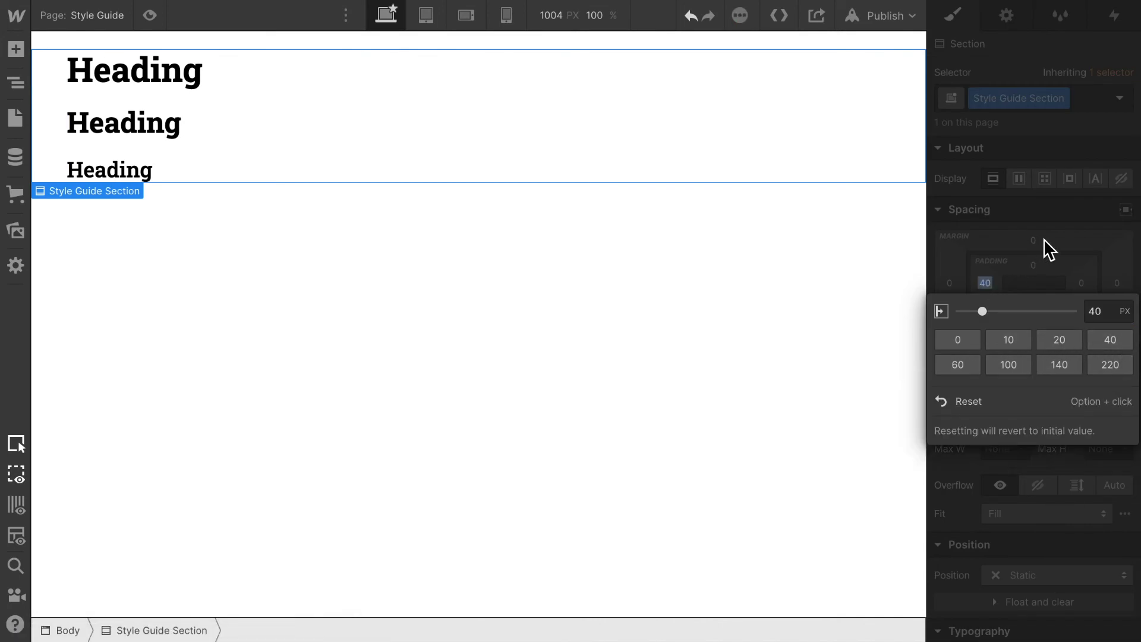
{"action": "left_click", "coordinate": [1034, 265]}
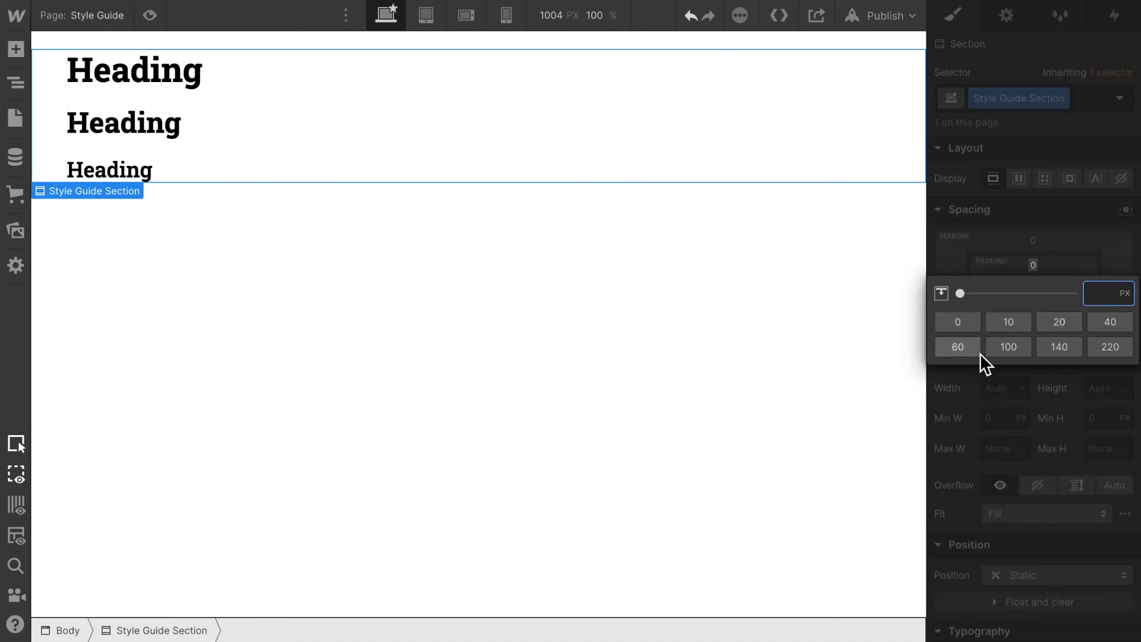
{"action": "left_click", "coordinate": [1110, 323]}
{"action": "left_click", "coordinate": [634, 336]}
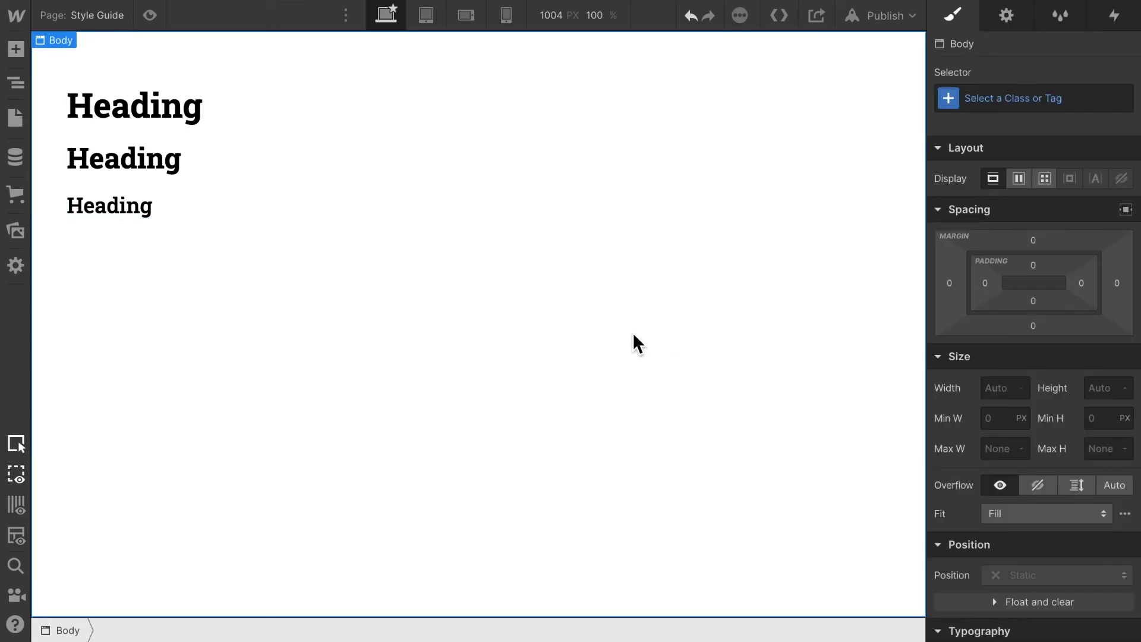
- Add a Lorem ipsum paragraph and place it in the Style Guide Section under Heading 3
{"action": "left_click", "coordinate": [15, 50]}
{"action": "scroll", "coordinate": [126, 447], "scroll_direction": "down", "scroll_amount": 3}
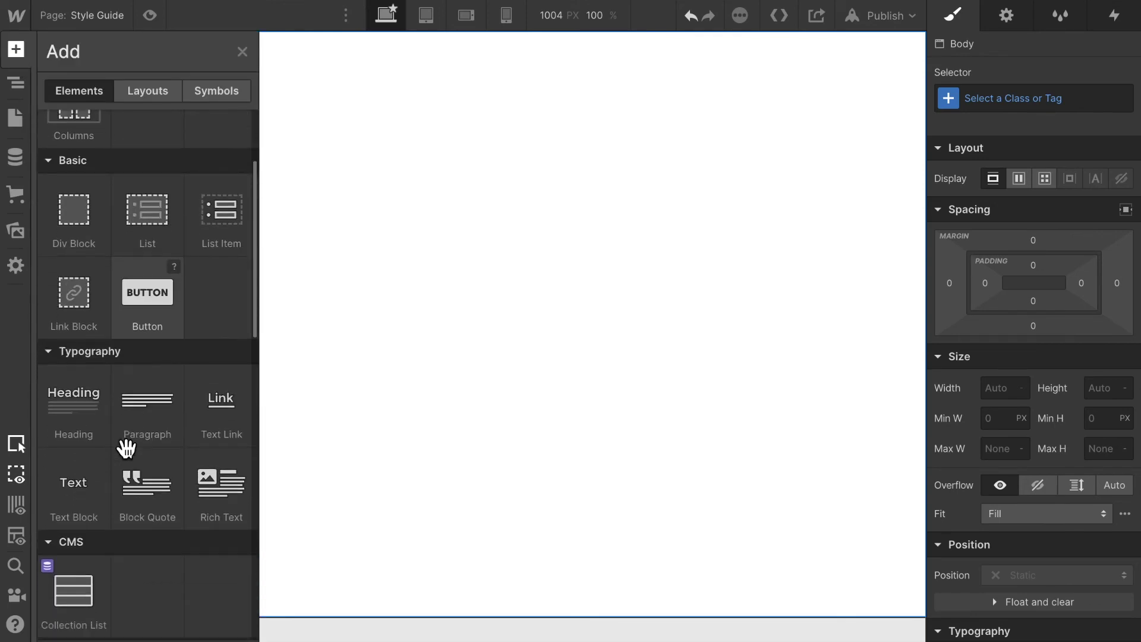
{"action": "left_click_drag", "start_coordinate": [150, 377], "coordinate": [273, 230]}
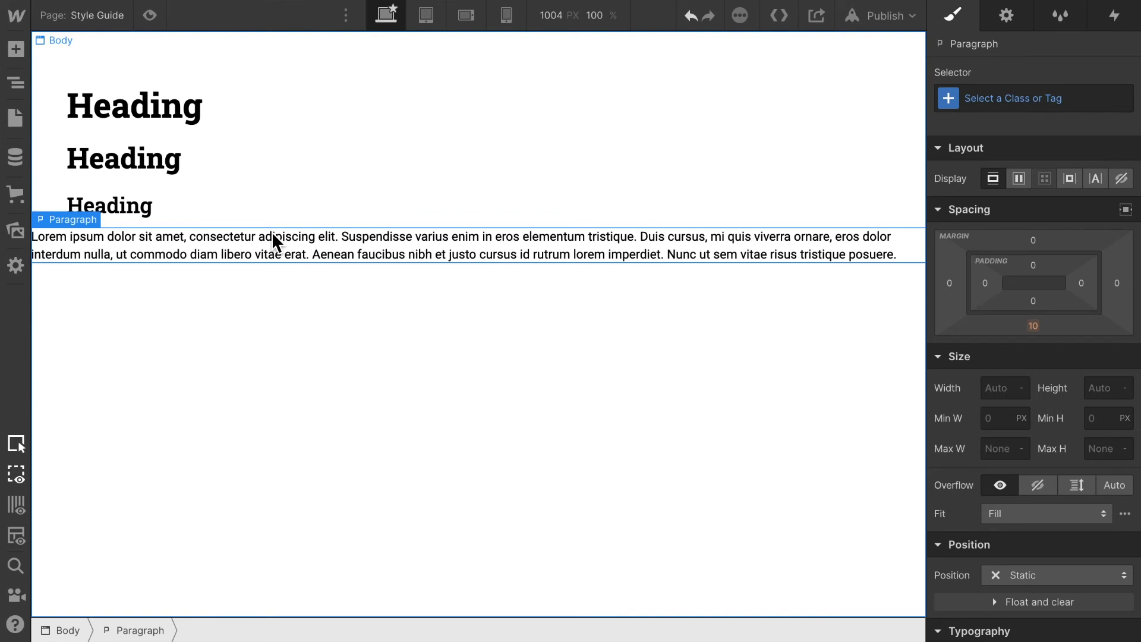
{"action": "left_click", "coordinate": [16, 85]}
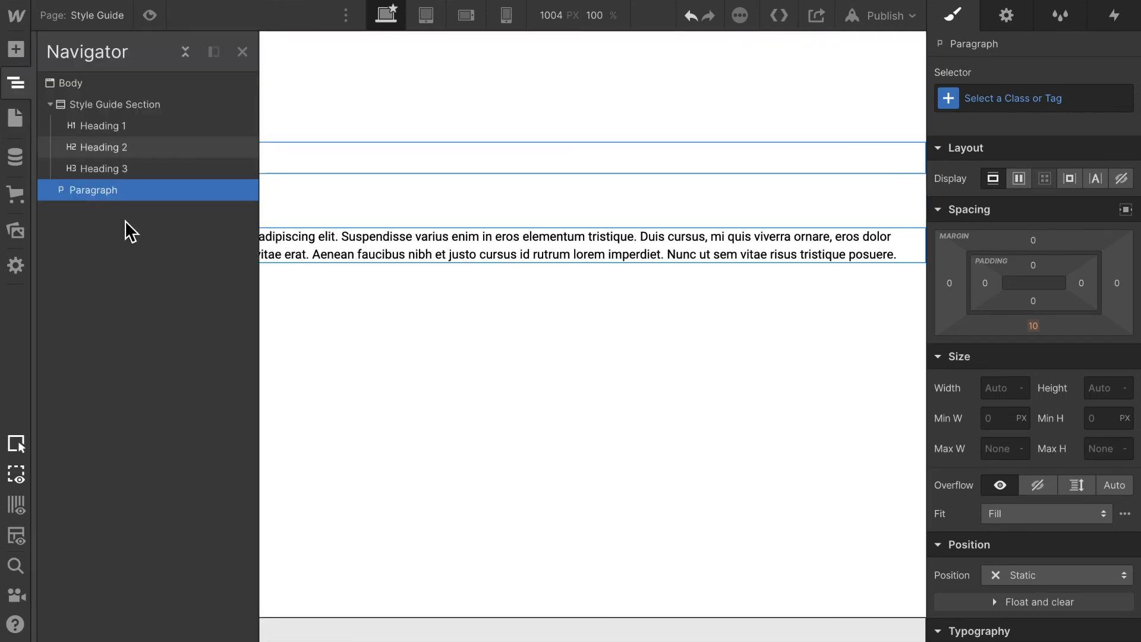
{"action": "mouse_move", "coordinate": [97, 199]}
{"action": "left_mouse_down"}
{"action": "mouse_move", "coordinate": [102, 178]}
{"action": "mouse_move", "coordinate": [101, 211]}
{"action": "left_mouse_up"}
{"action": "left_click", "coordinate": [619, 323]}
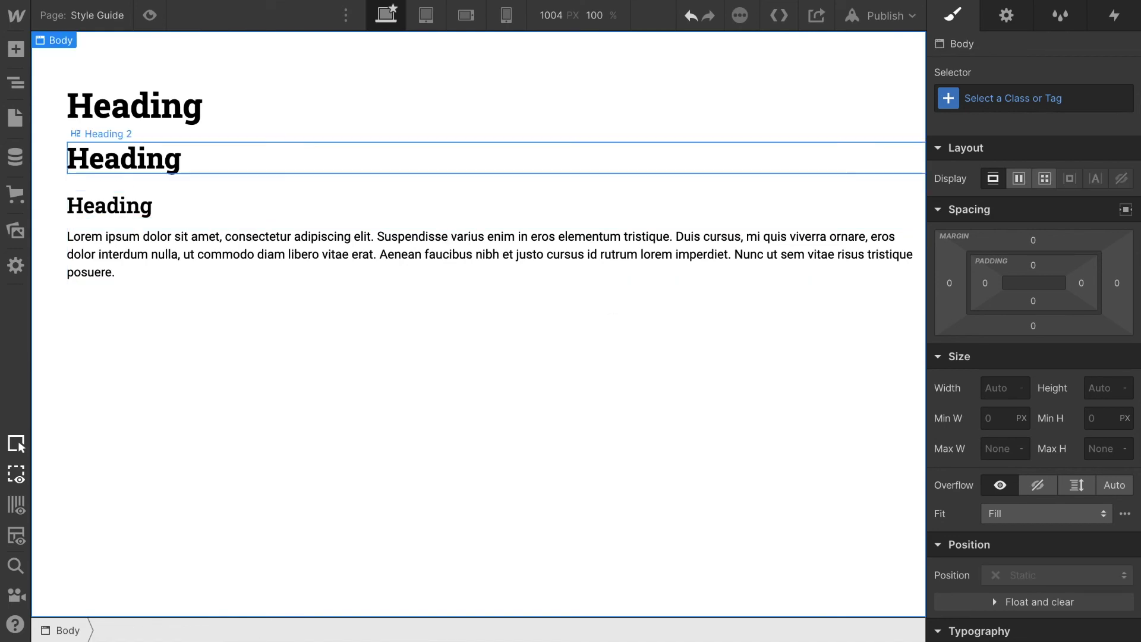
- Target All Paragraphs and try a 16px font size, then undo back to 14
{"action": "left_click", "coordinate": [745, 275]}
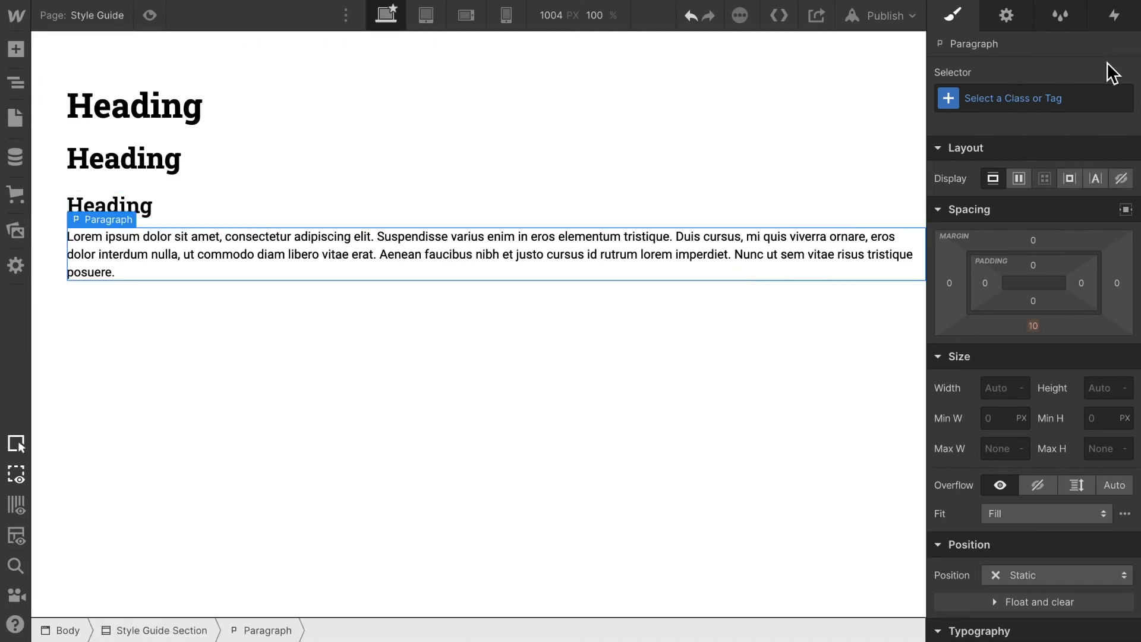
{"action": "left_click", "coordinate": [1008, 98]}
{"action": "left_click", "coordinate": [998, 202]}
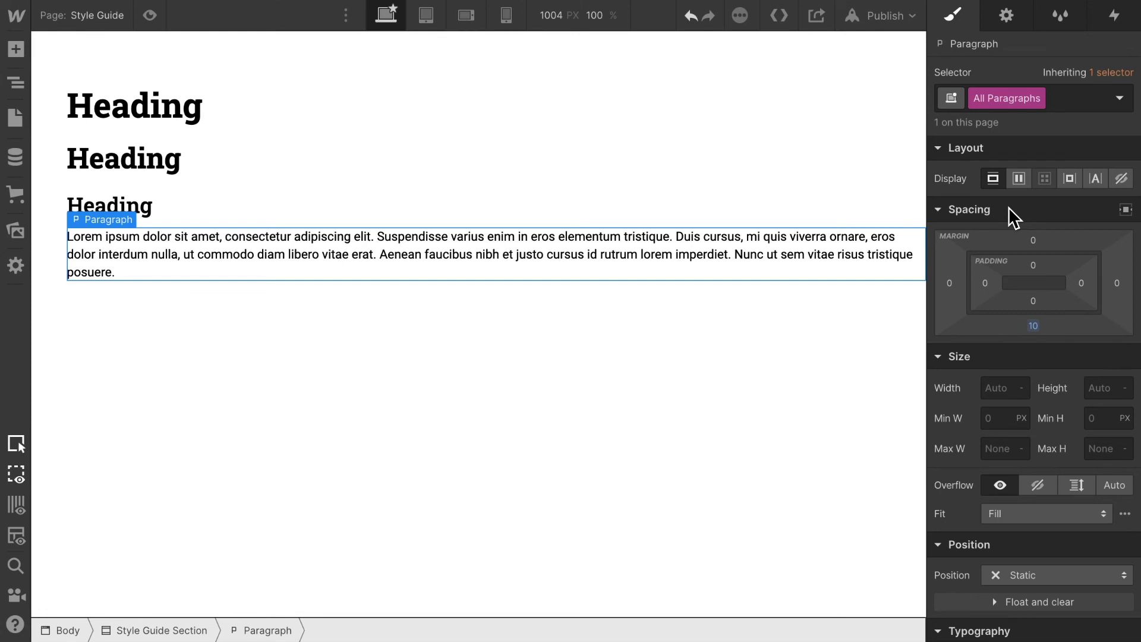
{"action": "scroll", "coordinate": [1036, 414], "scroll_direction": "down", "scroll_amount": 6}
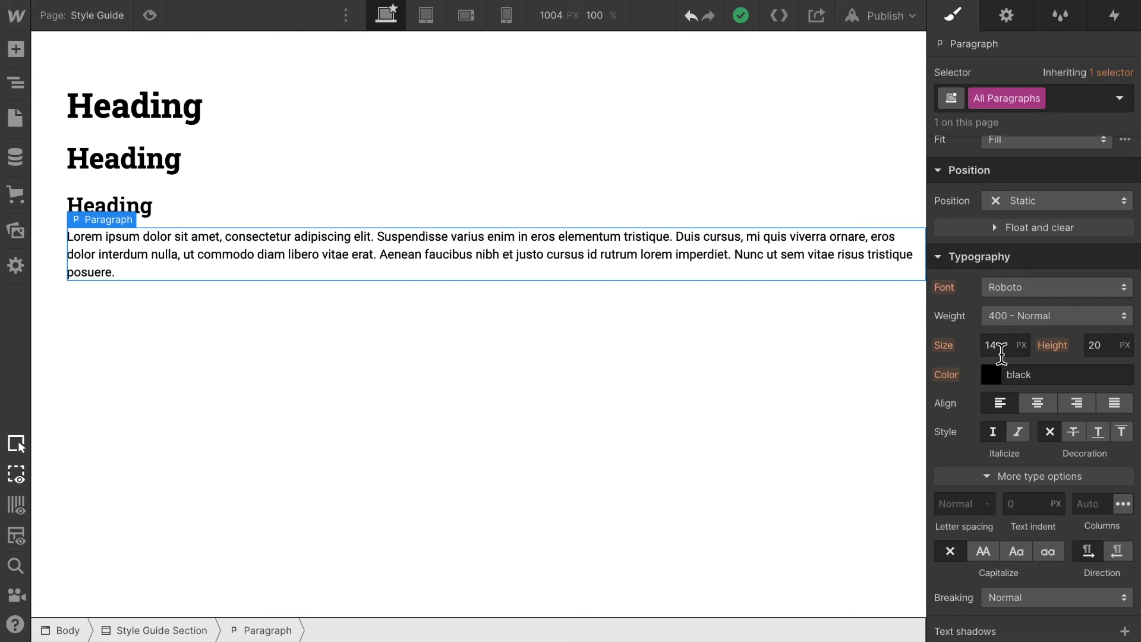
{"action": "left_click", "coordinate": [1000, 347]}
{"action": "left_click", "coordinate": [1003, 347]}
{"action": "key", "text": "BackSpace"}
{"action": "type", "text": "6"}
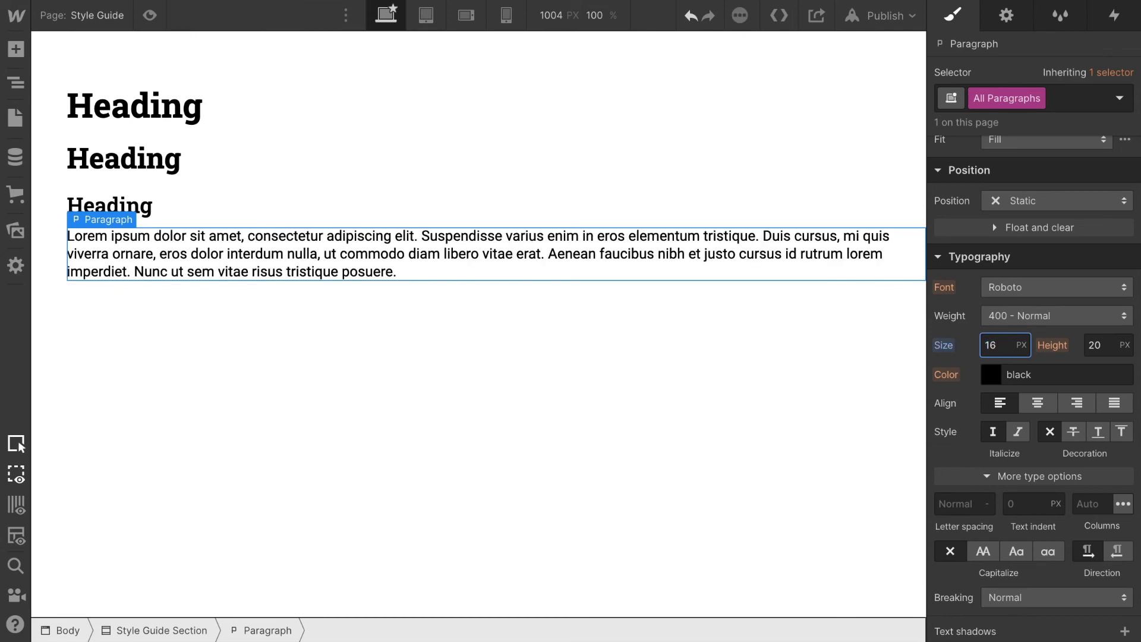
{"action": "left_click", "coordinate": [1109, 349]}
{"action": "key", "text": "ctrl+z"}
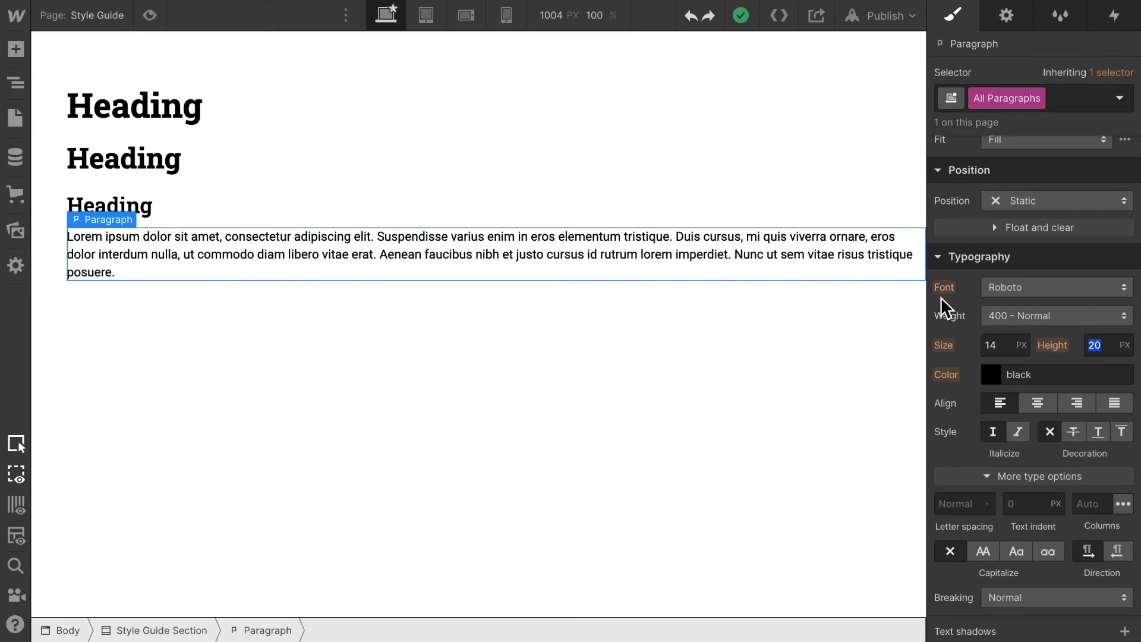
- Retarget All Paragraphs and set the font size to 16 and line height to 24
{"action": "left_click", "coordinate": [675, 264]}
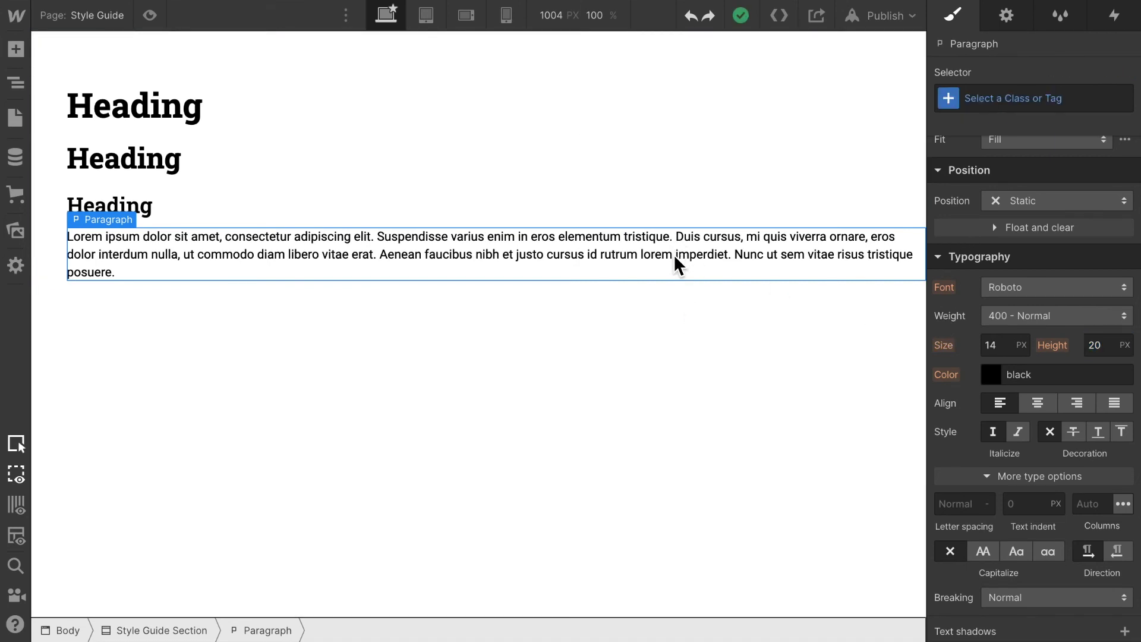
{"action": "left_click", "coordinate": [1064, 96]}
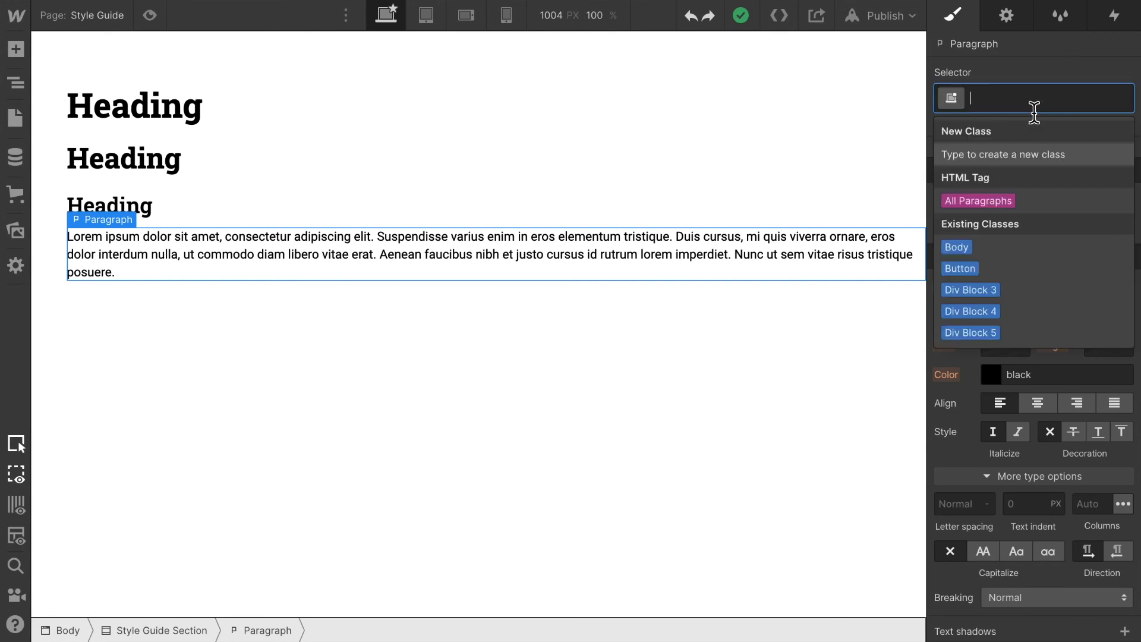
{"action": "left_click", "coordinate": [986, 205]}
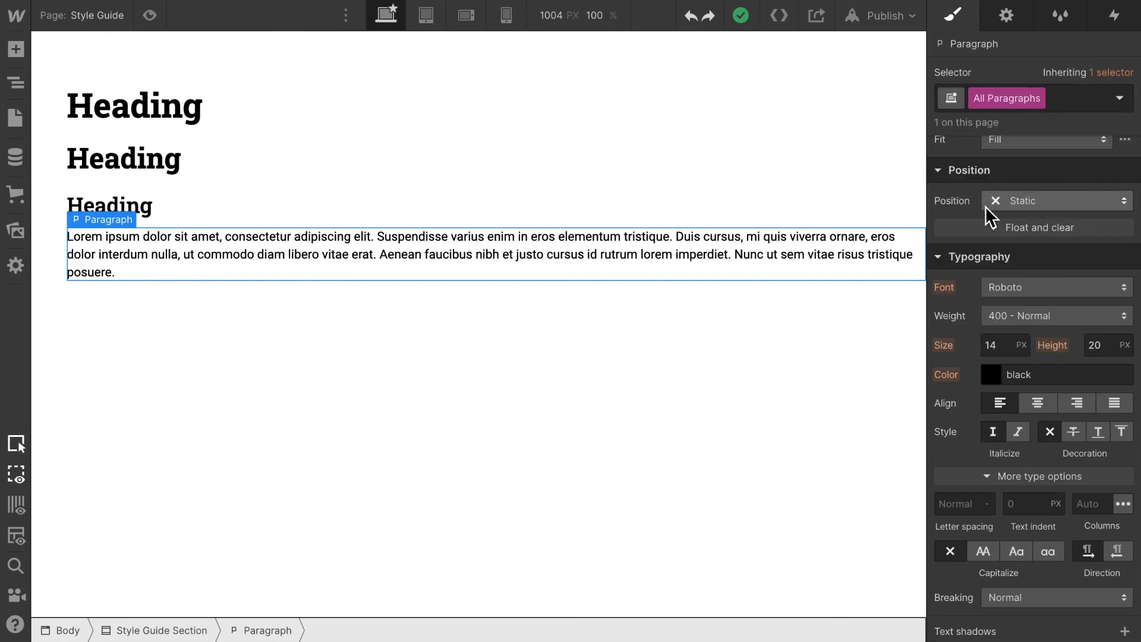
{"action": "left_click", "coordinate": [1000, 346]}
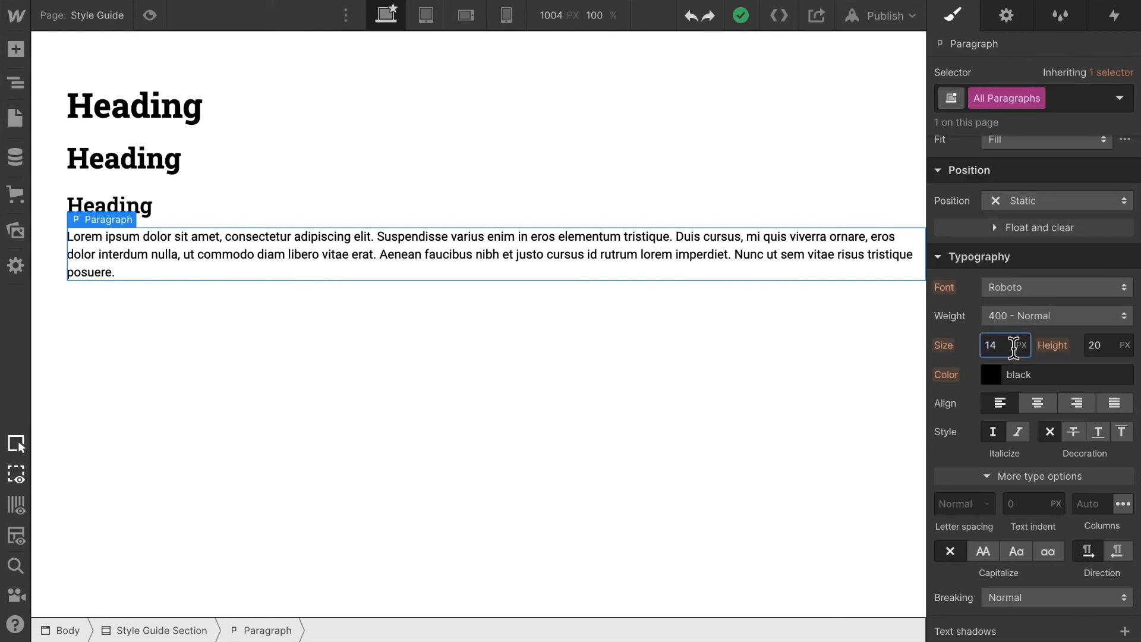
{"action": "type", "text": "16"}
{"action": "key", "text": "Return"}
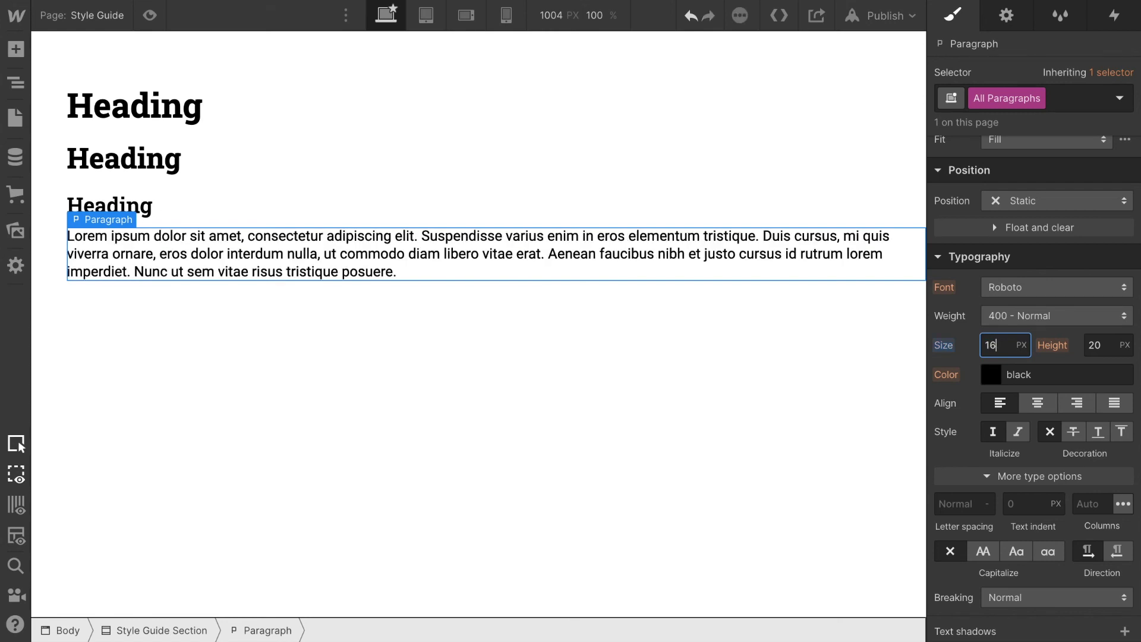
{"action": "left_click", "coordinate": [1110, 346]}
{"action": "left_click", "coordinate": [1110, 346]}
{"action": "key", "text": "BackSpace"}
{"action": "type", "text": "4"}
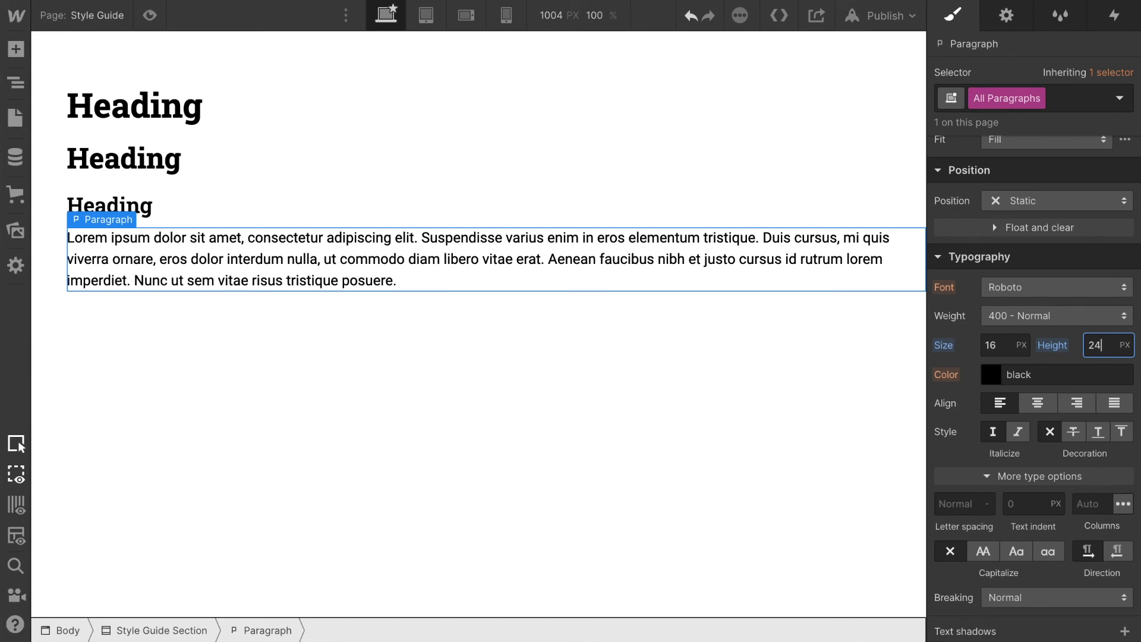
- Drag a Text Block into the Style Guide Section below the paragraph and check its placement
{"action": "left_click", "coordinate": [539, 312]}
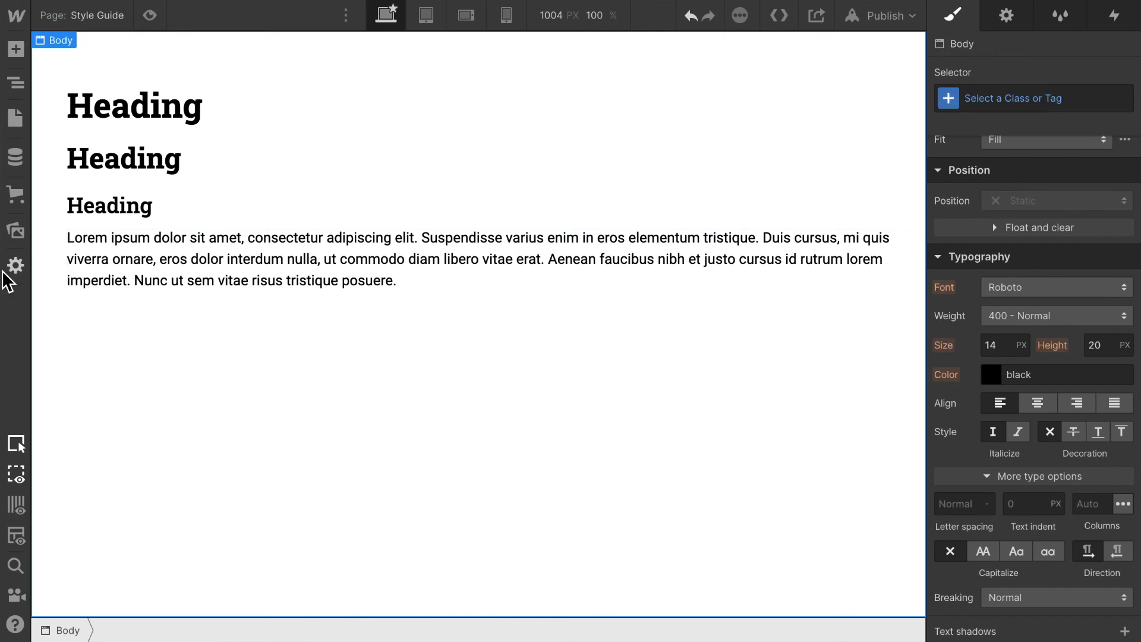
{"action": "left_click", "coordinate": [16, 52]}
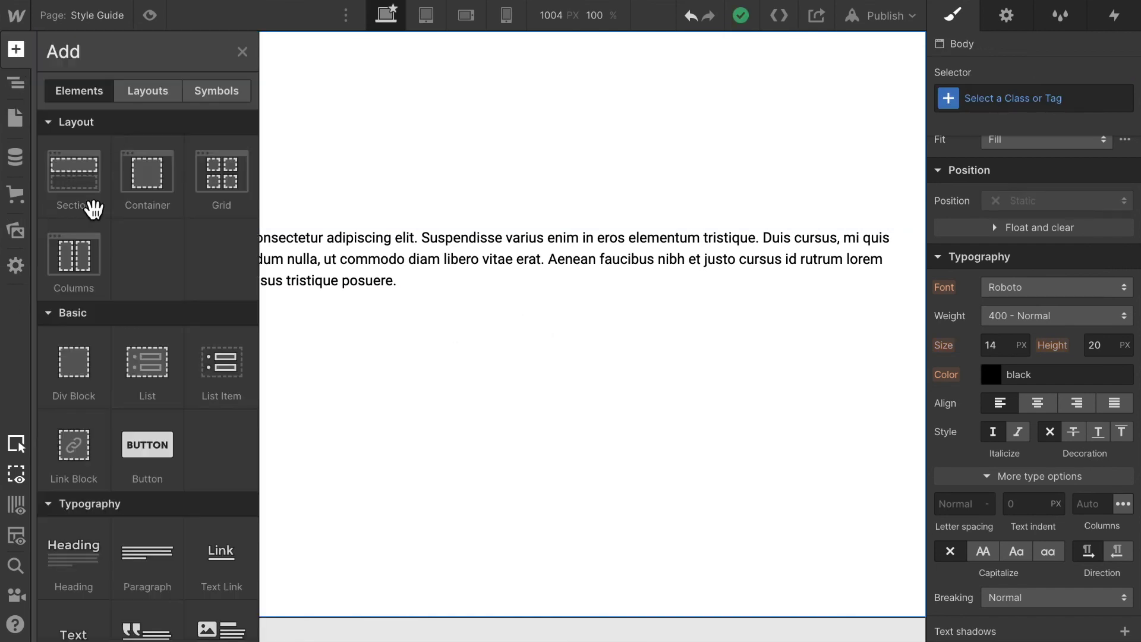
{"action": "scroll", "coordinate": [119, 515], "scroll_direction": "down", "scroll_amount": 2}
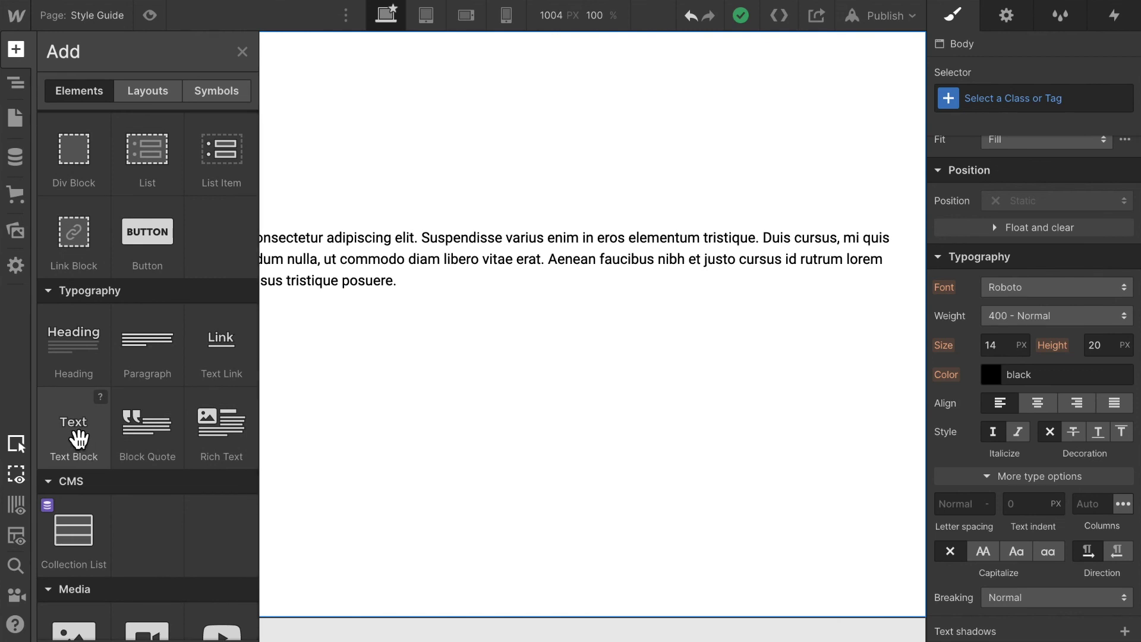
{"action": "right_click", "coordinate": [124, 429]}
{"action": "left_click", "coordinate": [38, 397]}
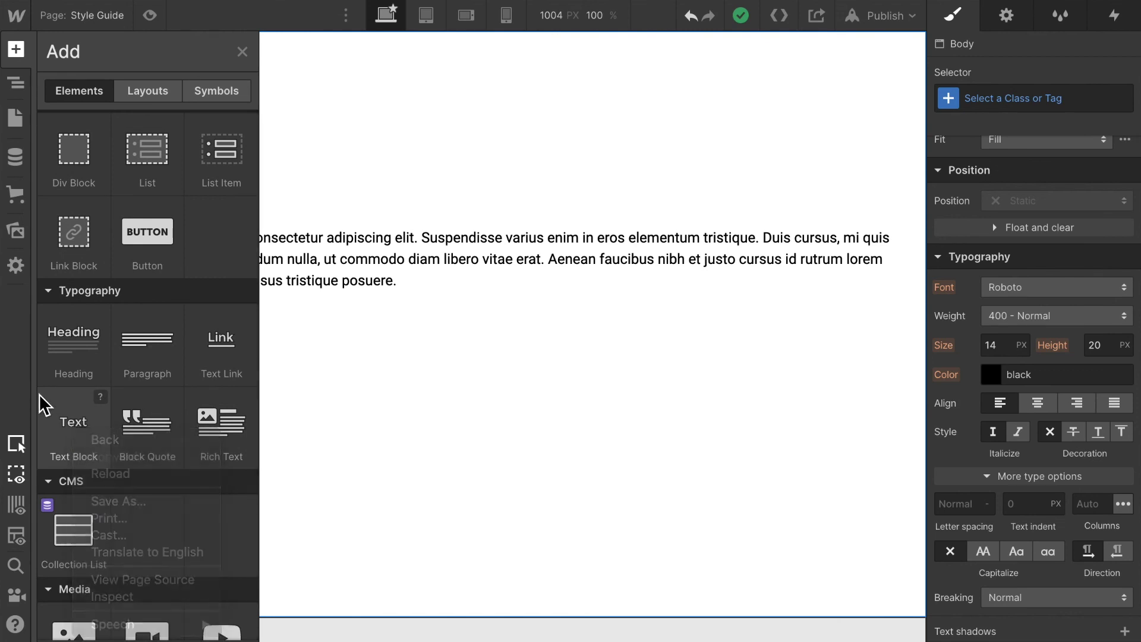
{"action": "right_click", "coordinate": [83, 416]}
{"action": "left_click", "coordinate": [400, 310]}
{"action": "left_click_drag", "start_coordinate": [64, 437], "coordinate": [1005, 149]}
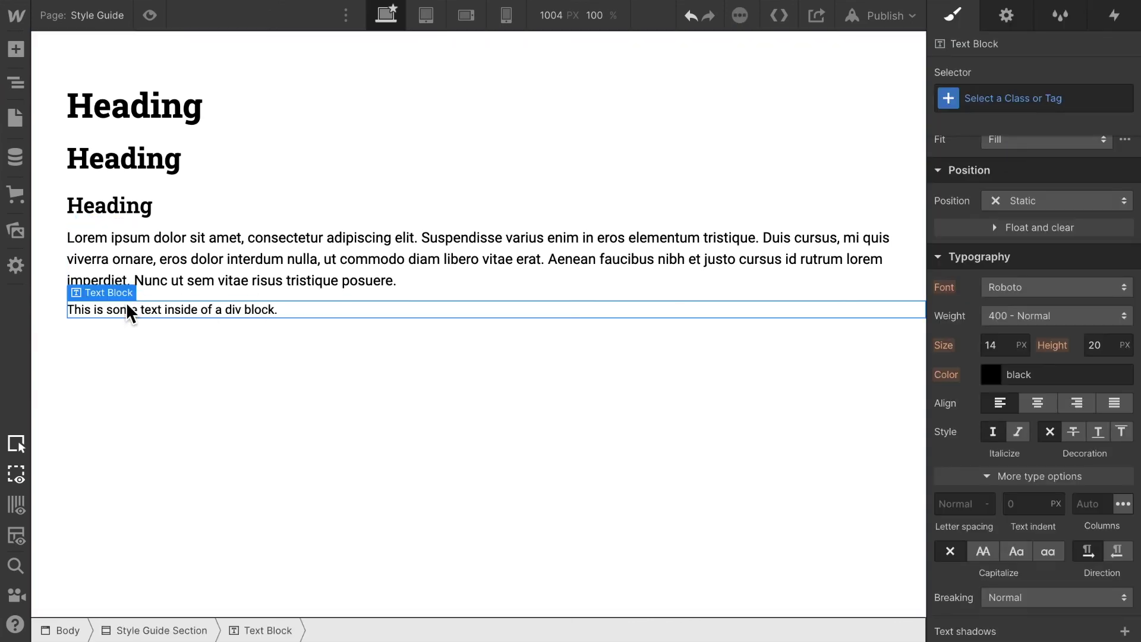
{"action": "left_click", "coordinate": [17, 82]}
- Create a new class named 'Sub Heading' on the selected text block
{"action": "left_click", "coordinate": [389, 312]}
{"action": "left_click", "coordinate": [1038, 113]}
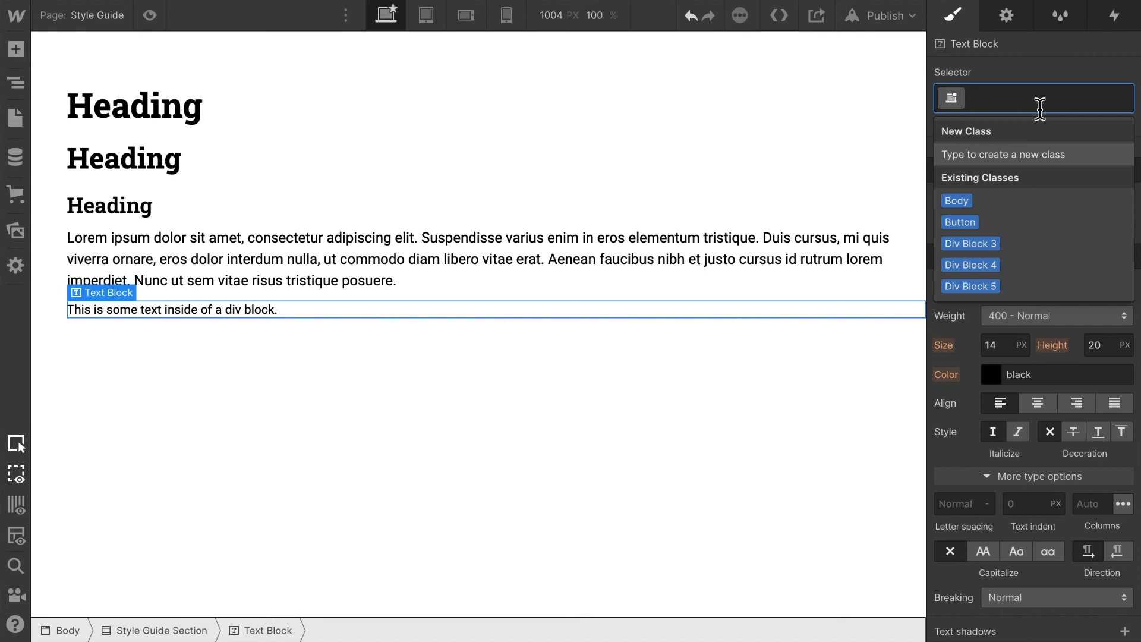
{"action": "type", "text": "S"}
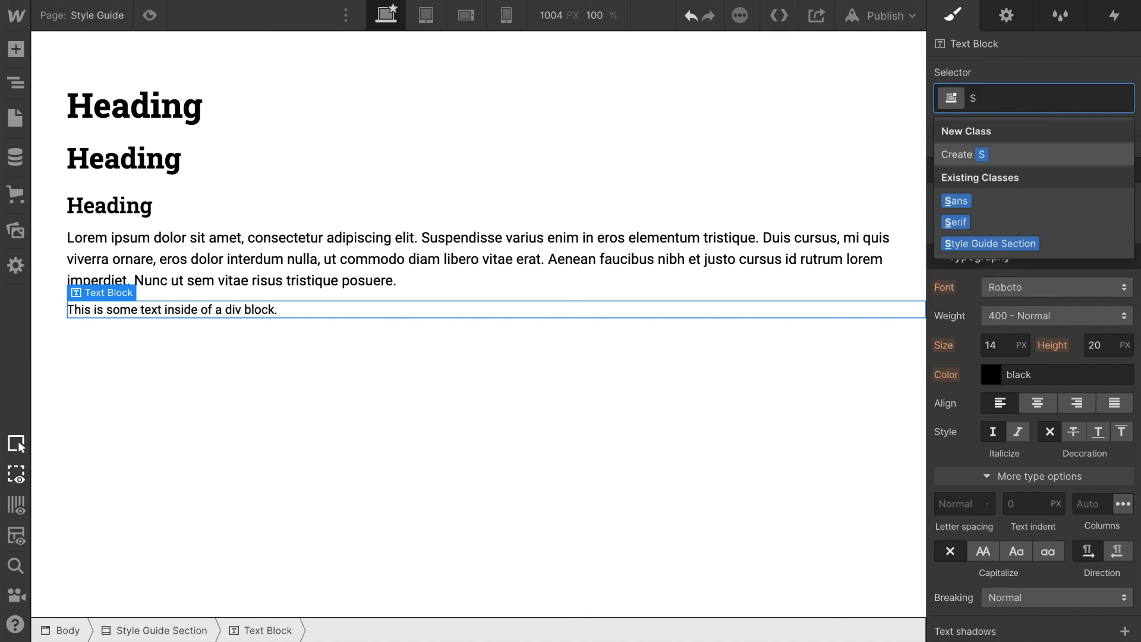
{"action": "type", "text": "ub"}
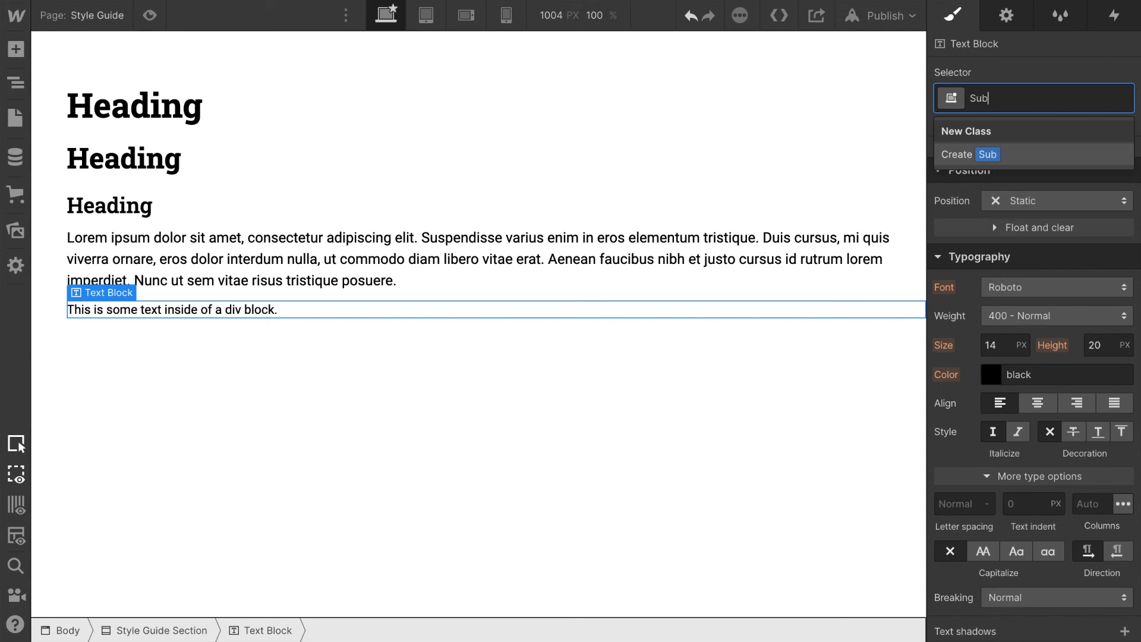
{"action": "type", "text": " Headgi"}
{"action": "key", "text": "BackSpace"}
{"action": "key", "text": "BackSpace"}
{"action": "type", "text": "ing"}
{"action": "key", "text": "Return"}
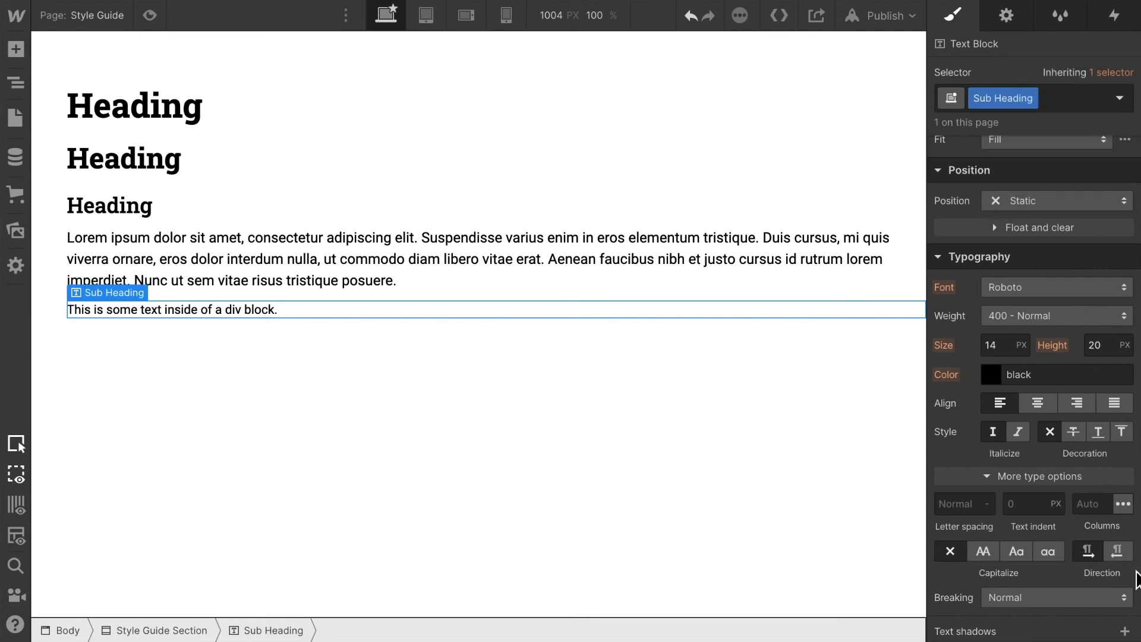
- Style Sub Heading as Roboto 300 Light, size 24, line height 30
{"action": "left_click", "coordinate": [1054, 294]}
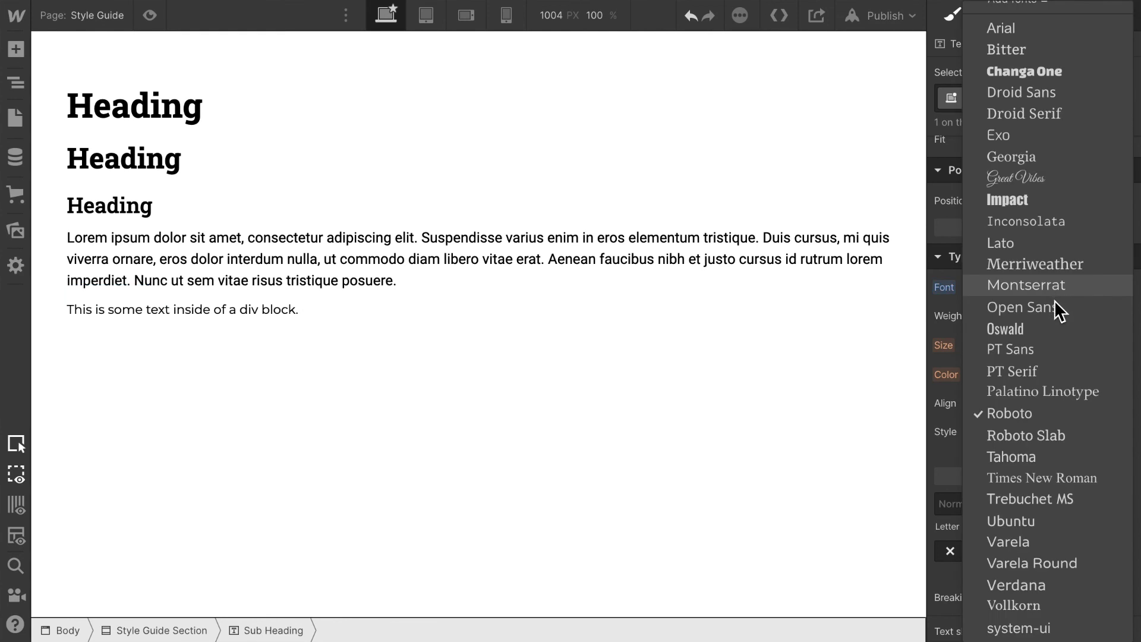
{"action": "left_click", "coordinate": [1033, 411]}
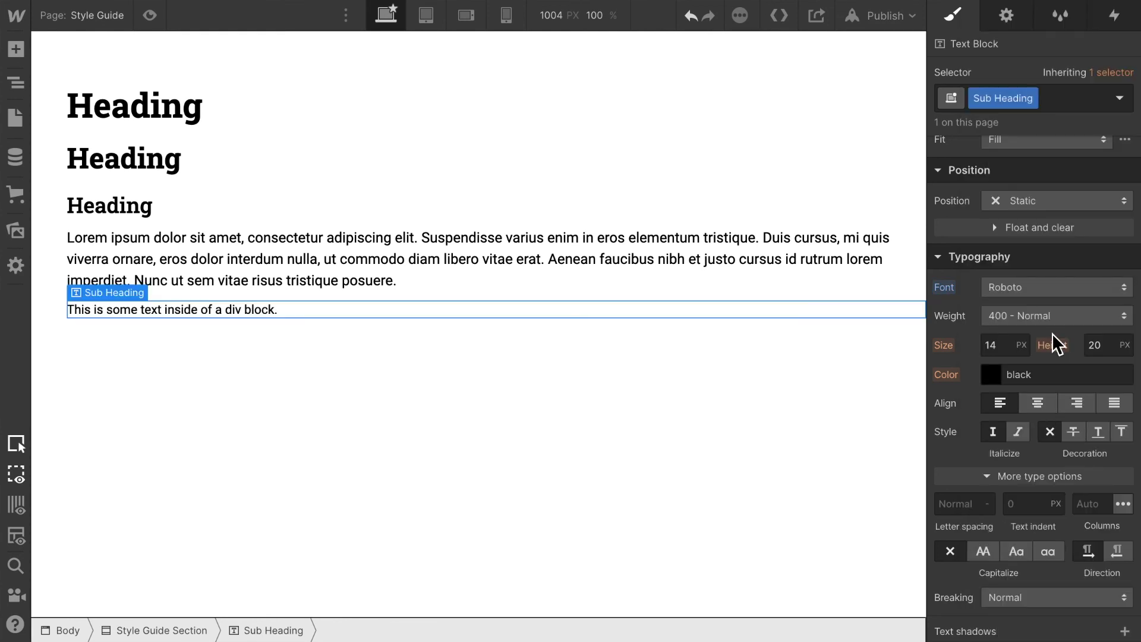
{"action": "left_click", "coordinate": [1055, 315]}
{"action": "left_click", "coordinate": [1060, 293]}
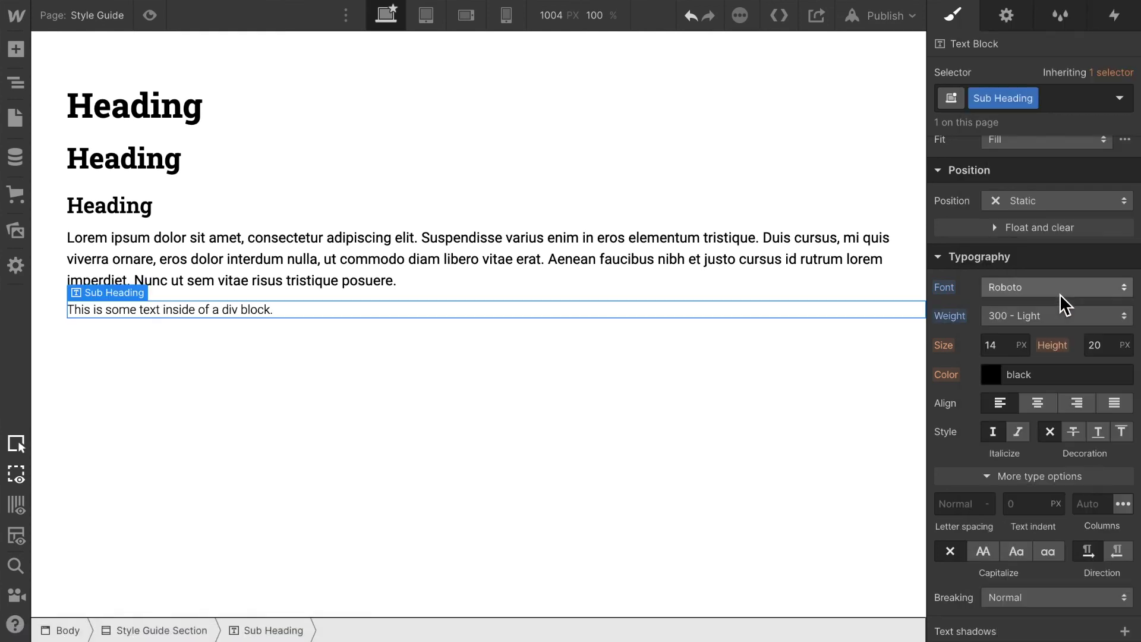
{"action": "left_click", "coordinate": [1010, 346]}
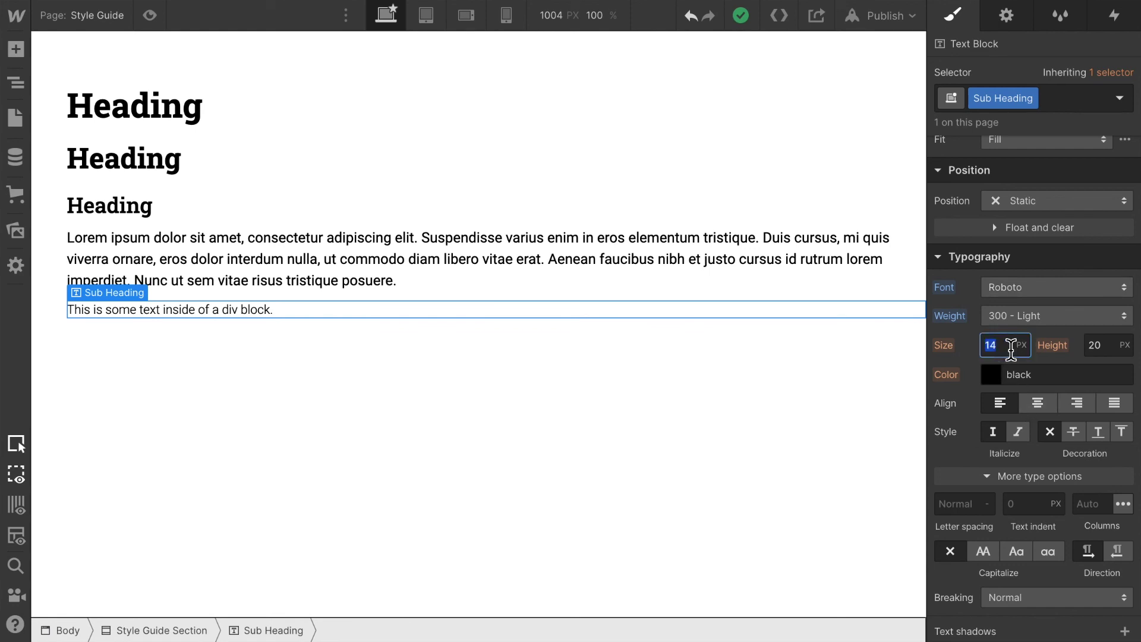
{"action": "type", "text": "24"}
{"action": "left_click", "coordinate": [1107, 346]}
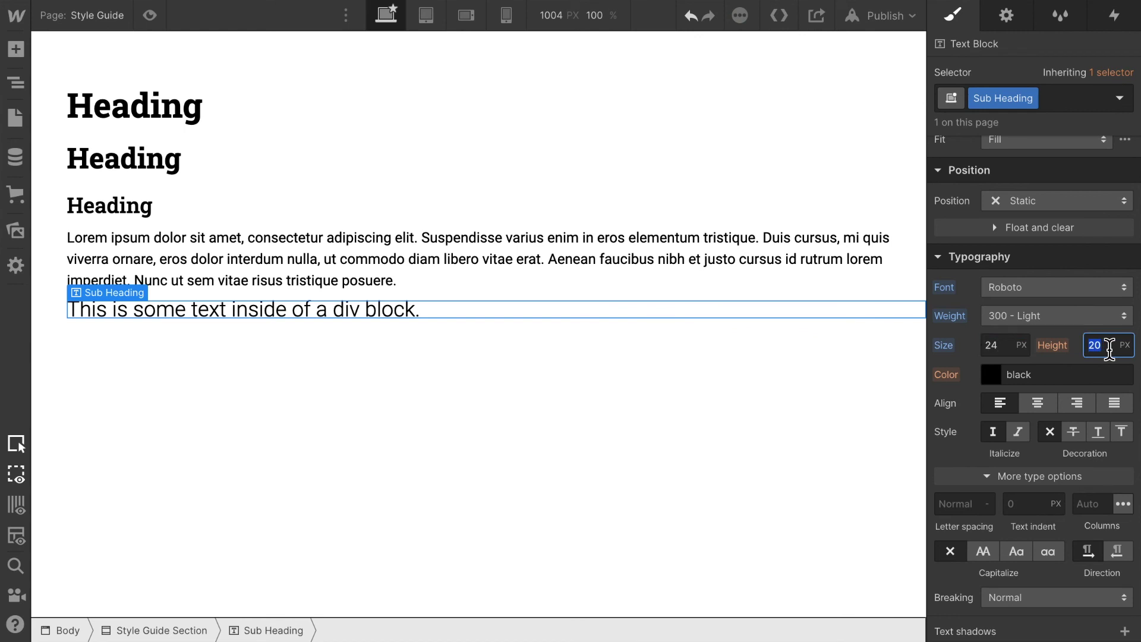
{"action": "type", "text": "30"}
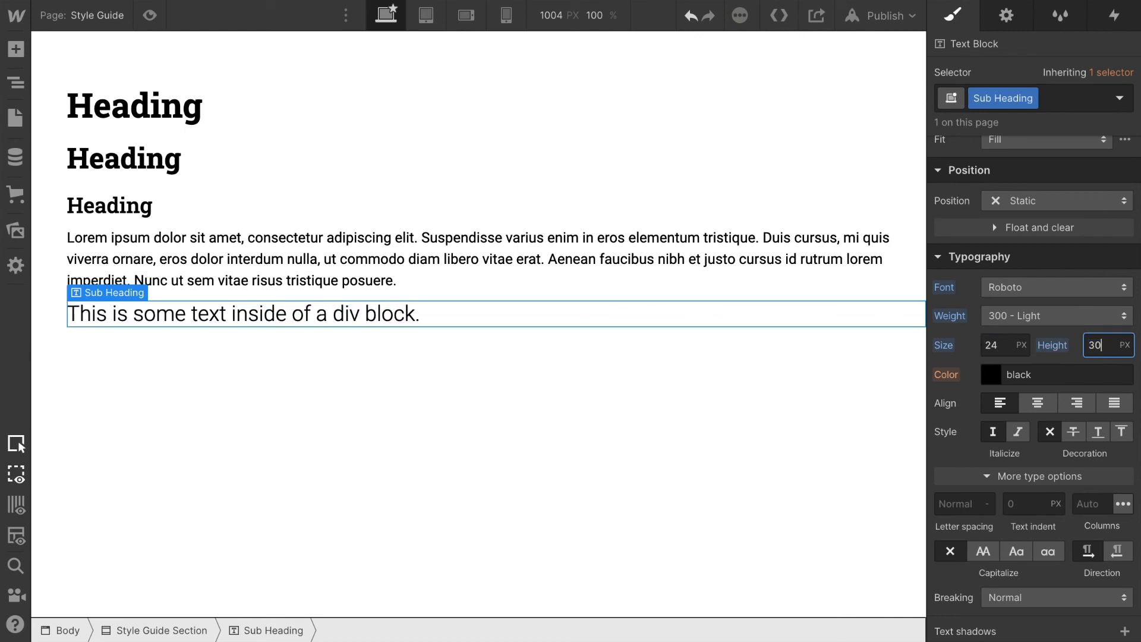